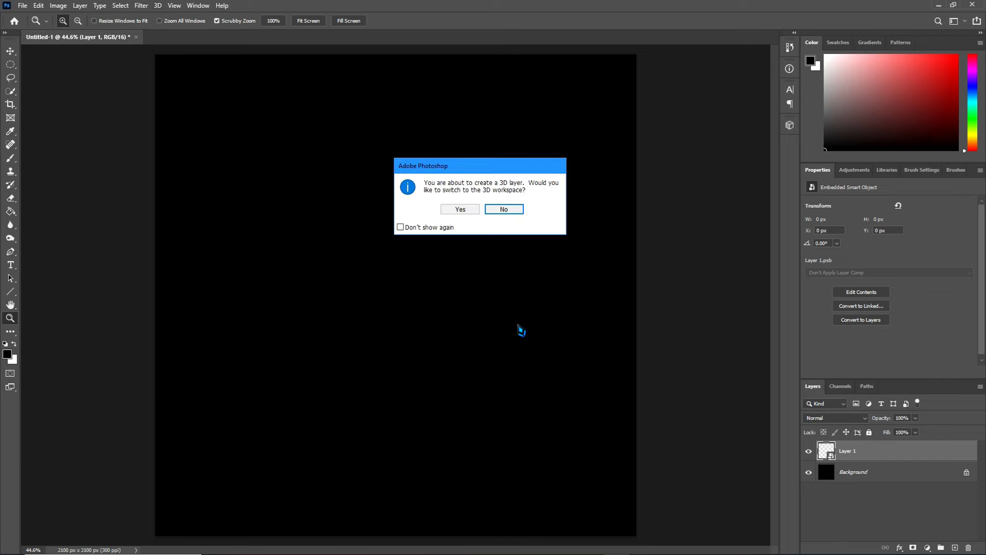
Create the 3D sphere layer without switching to the 3D workspace, and open its Sphere_Material base color texture for editing.
left_click(504, 209)
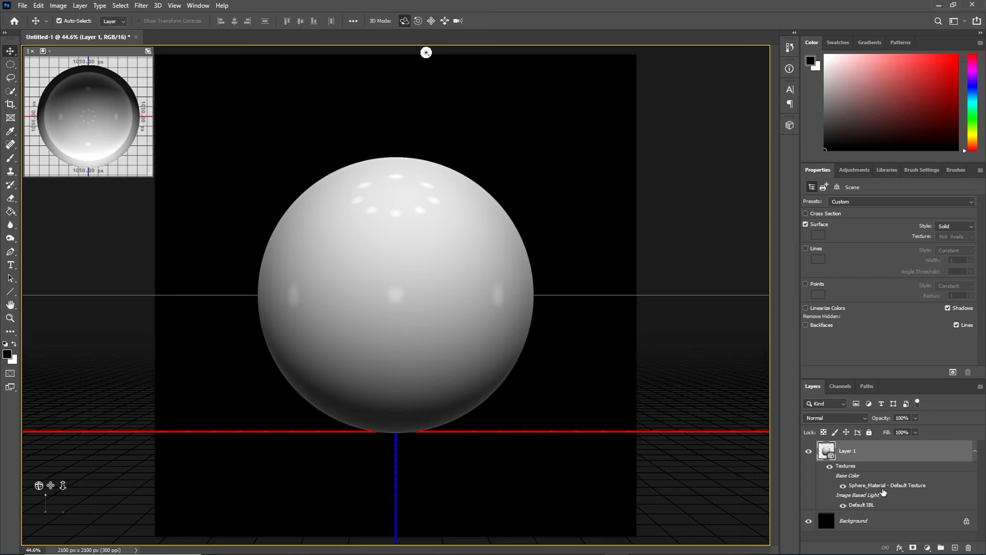
double_click(881, 486)
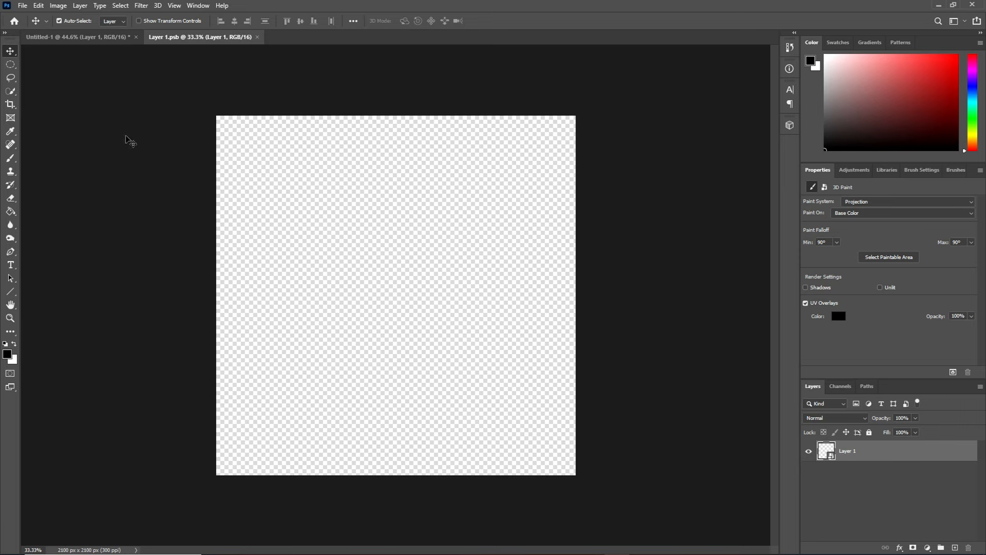
Fill the empty texture layer with the Clouds render filter.
left_click(143, 5)
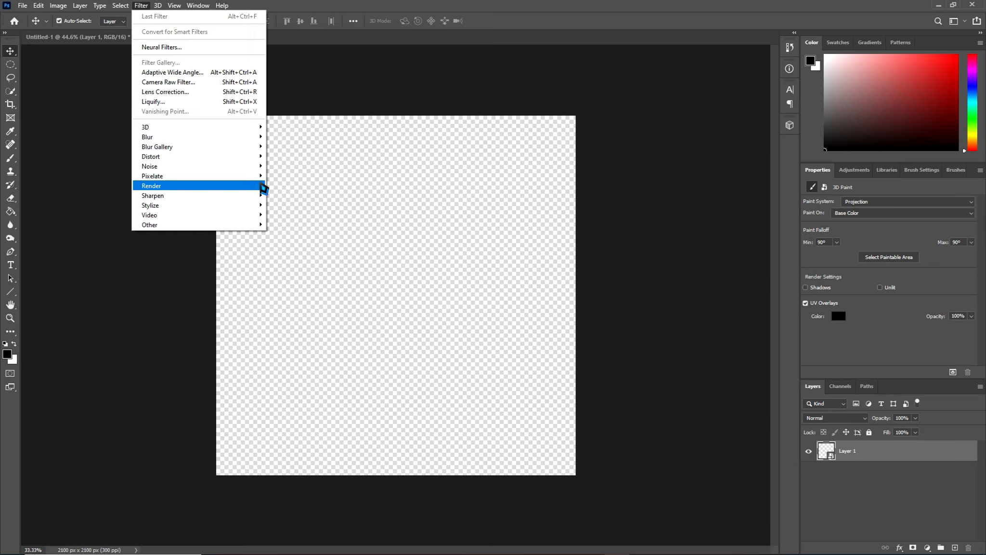
mouse_move(264, 188)
left_click(308, 220)
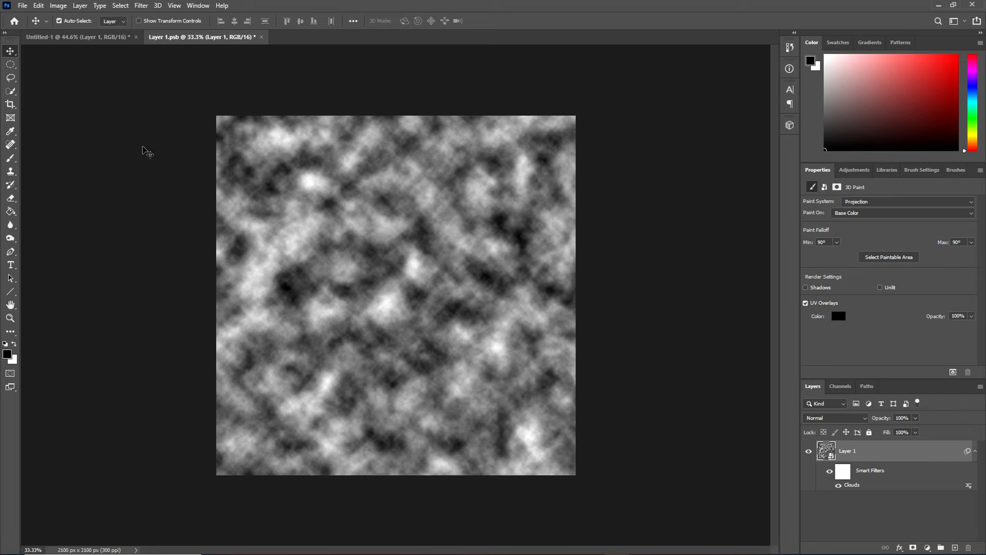
Apply an Emboss filter to the clouds texture with a height of 8 pixels and an amount of 383%.
left_click(143, 14)
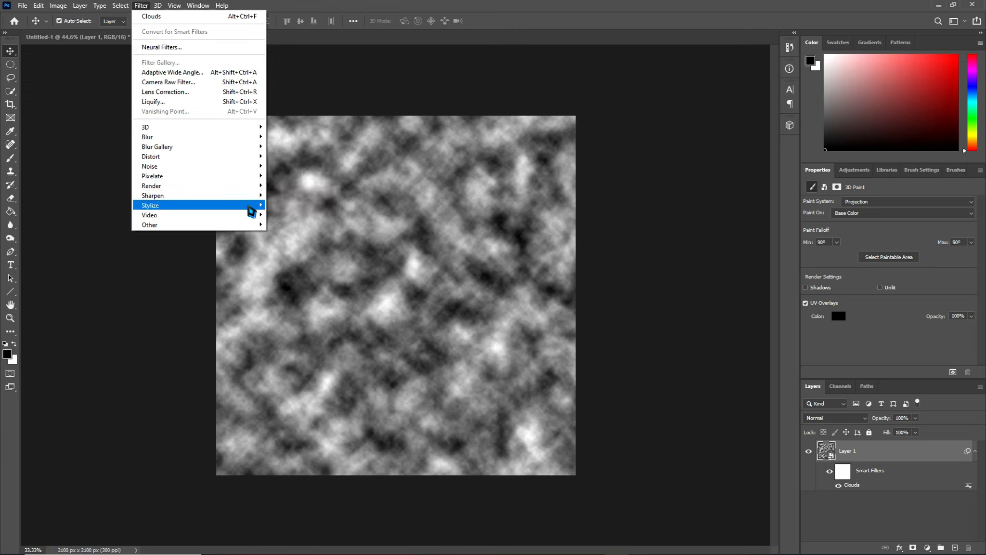
mouse_move(251, 211)
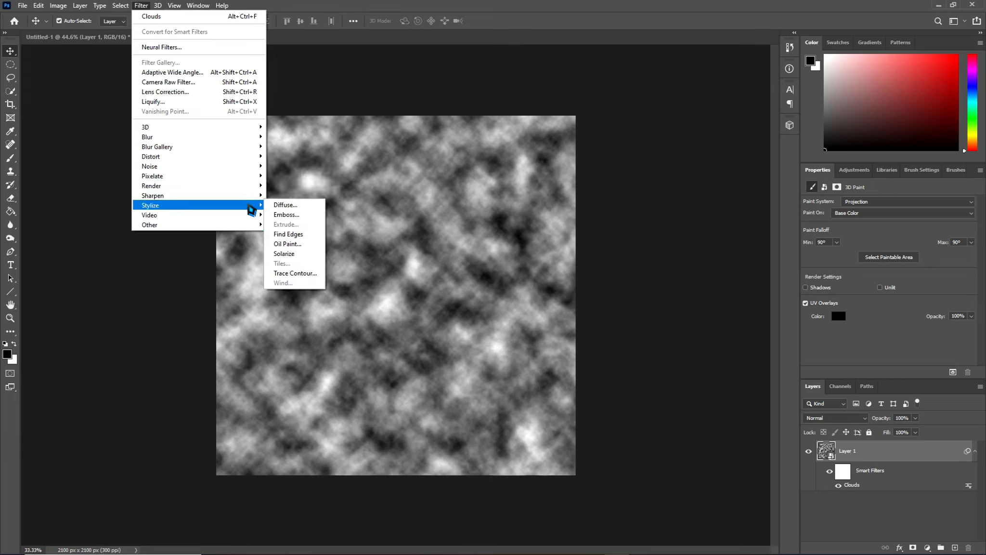
left_click(293, 215)
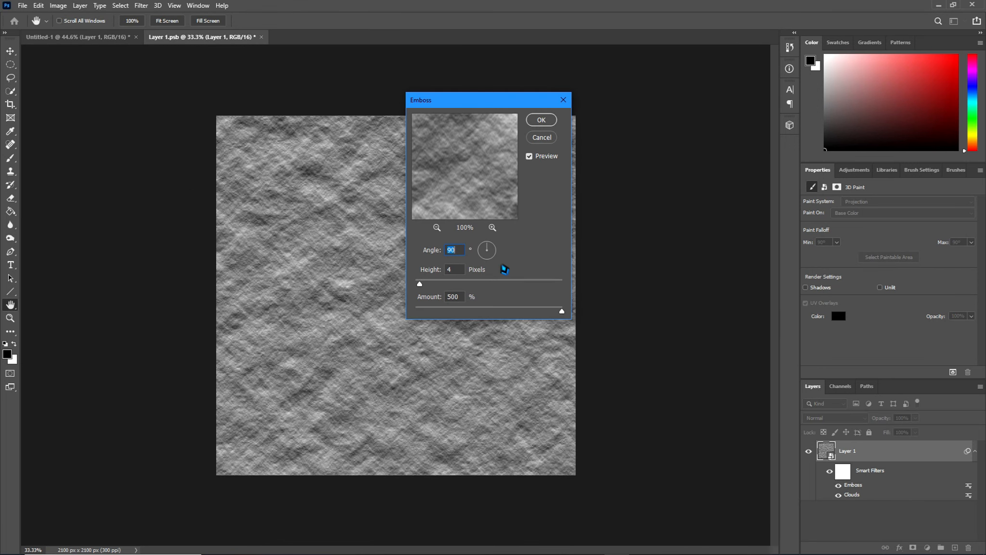
left_click_drag(562, 318, 506, 313)
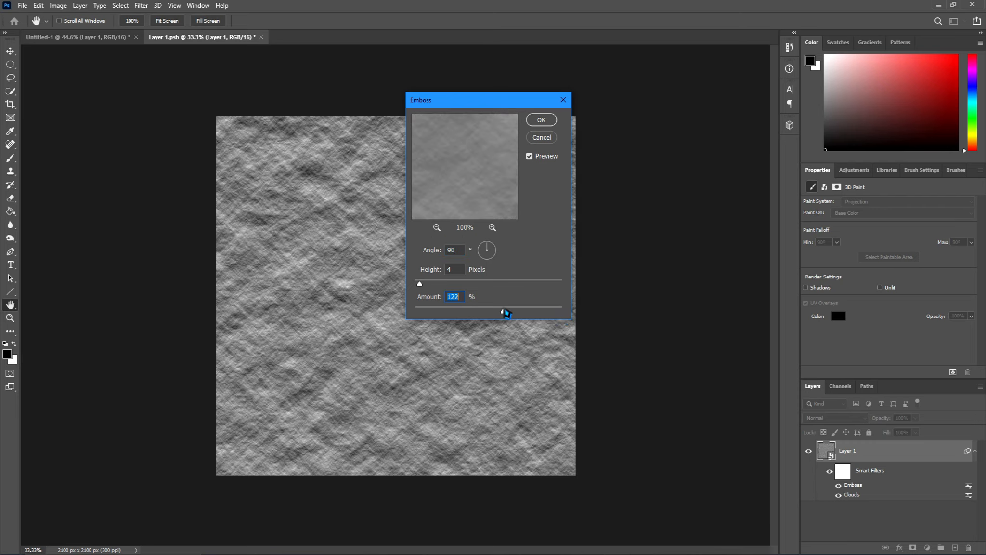
left_click_drag(506, 313, 556, 316)
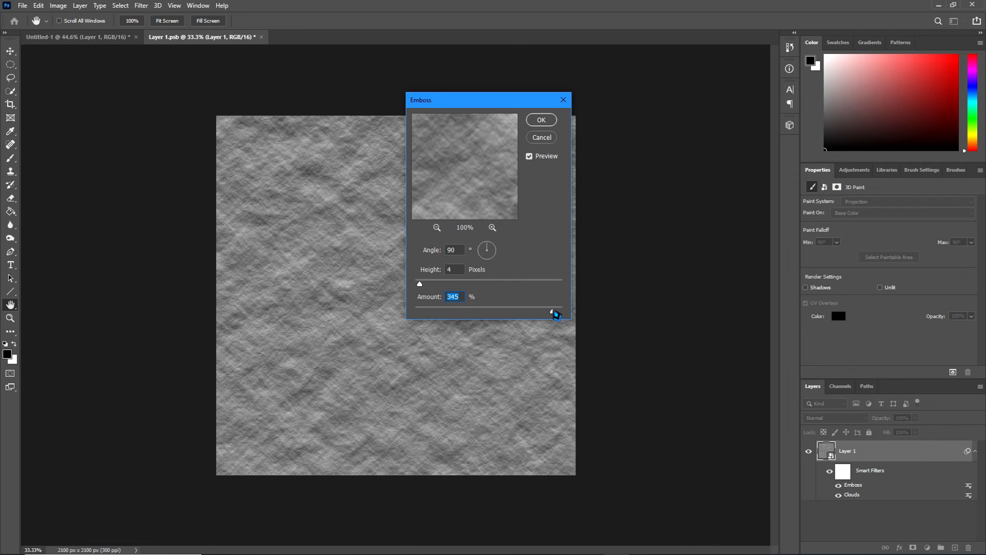
left_click_drag(557, 315, 558, 315)
left_click_drag(558, 315, 559, 316)
mouse_move(419, 285)
left_mouse_down()
mouse_move(436, 291)
mouse_move(428, 290)
left_mouse_up()
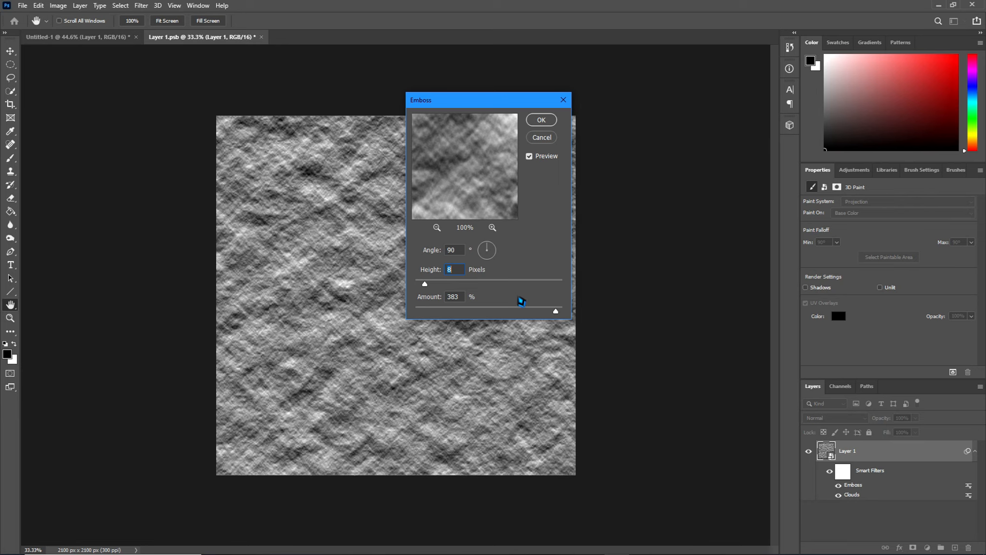
left_click(542, 121)
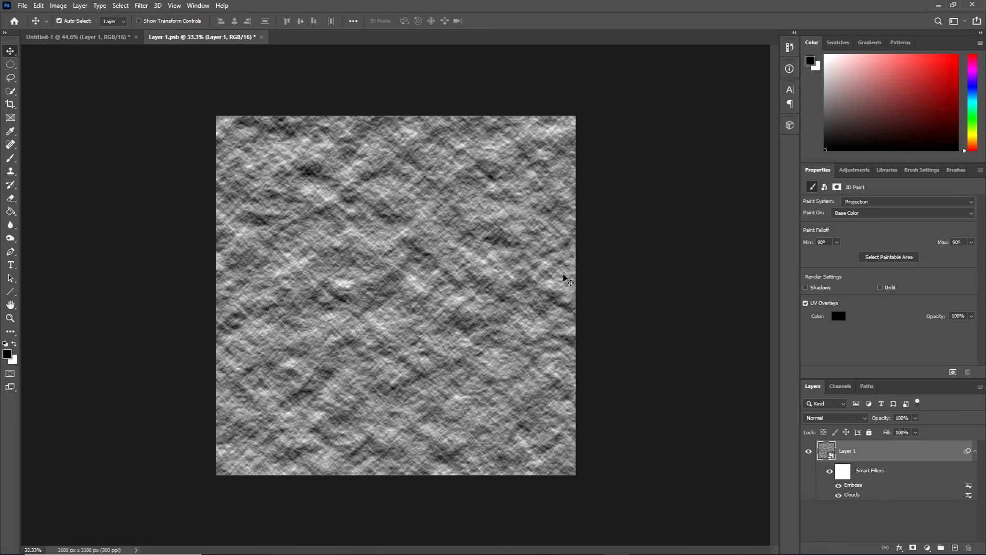
Save the embossed Layer 1.psb texture and check it on the sphere in Untitled-1, returning to the texture document.
left_click(110, 43)
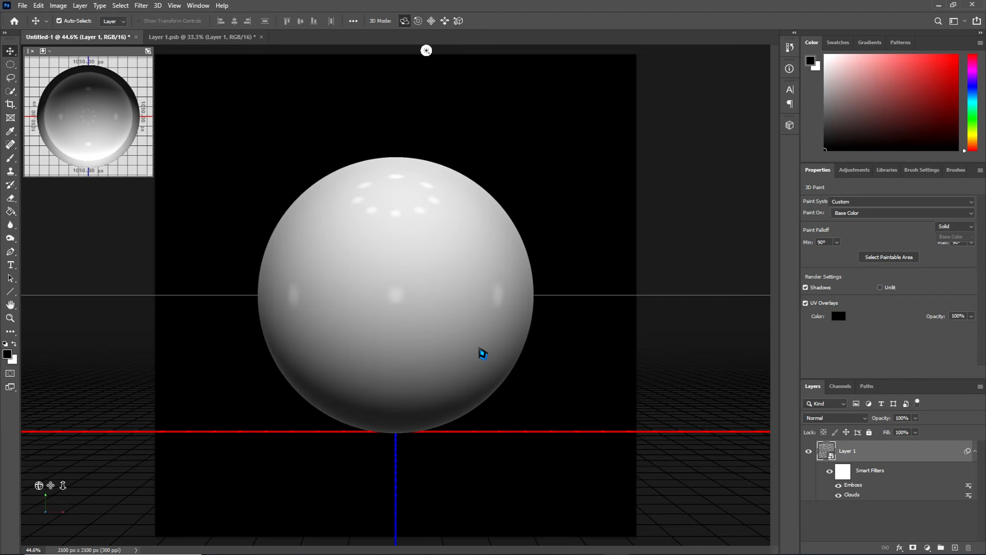
left_click(533, 360)
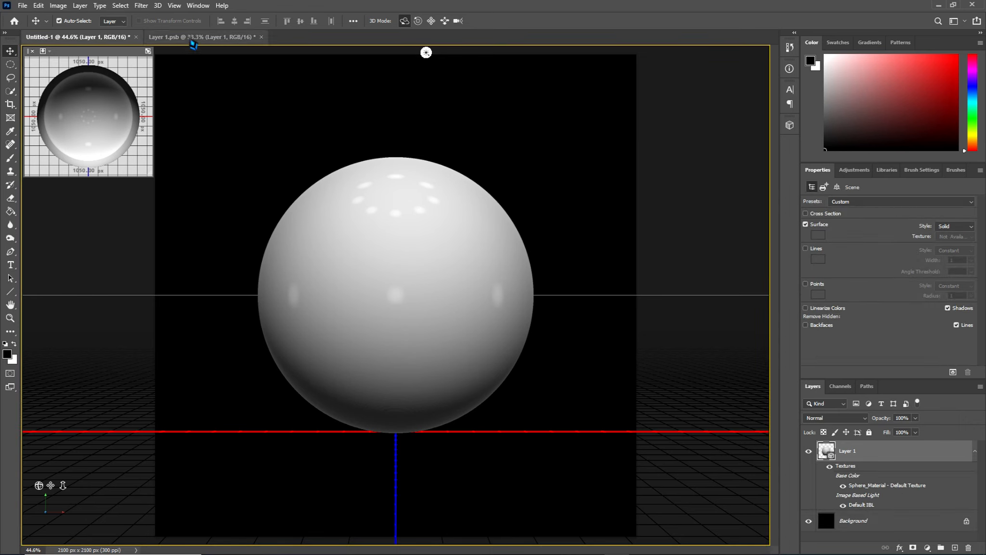
left_click(196, 40)
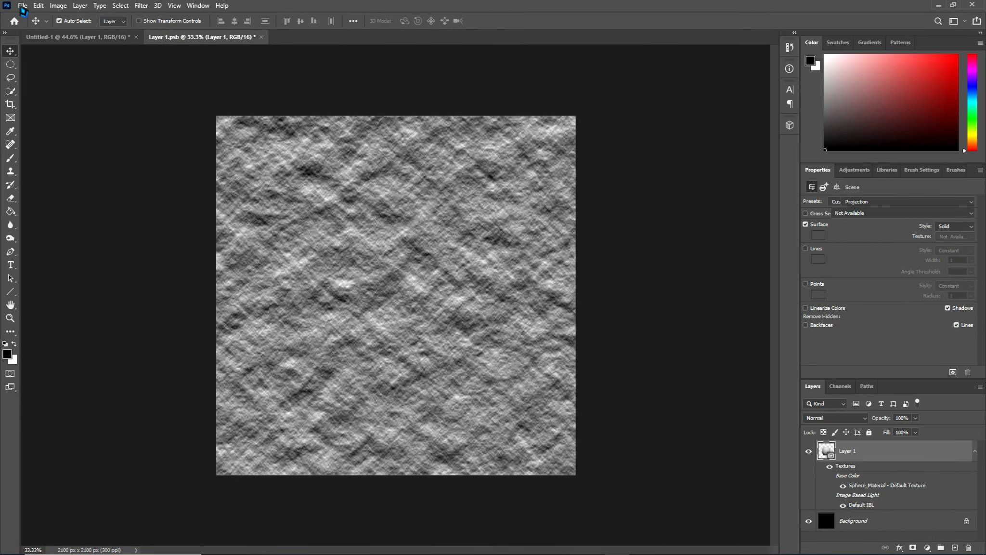
left_click(23, 6)
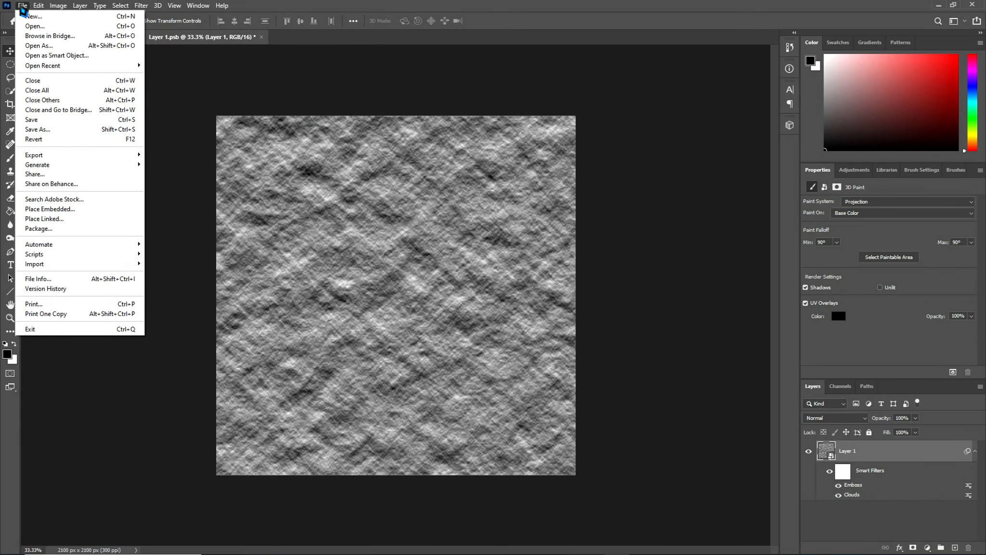
left_click(61, 120)
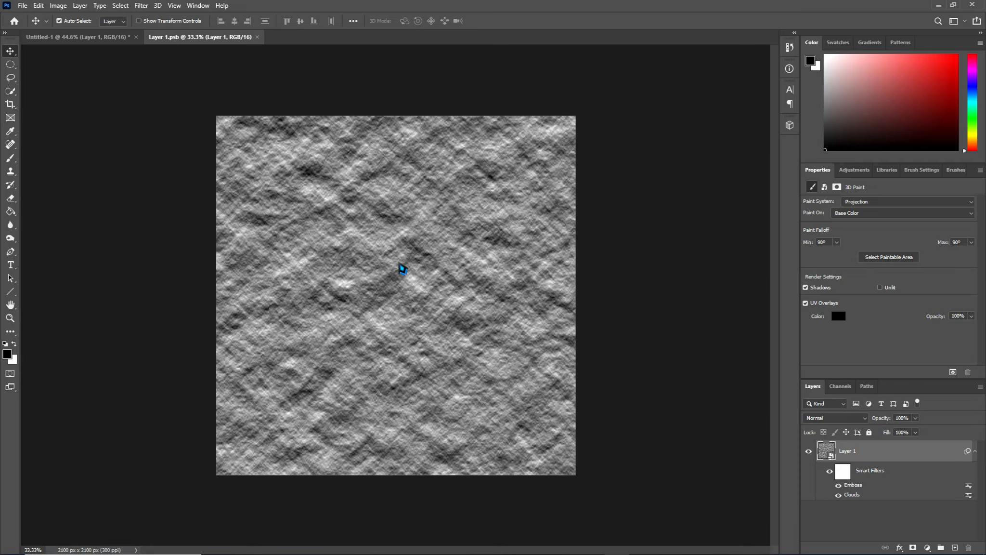
left_click(65, 37)
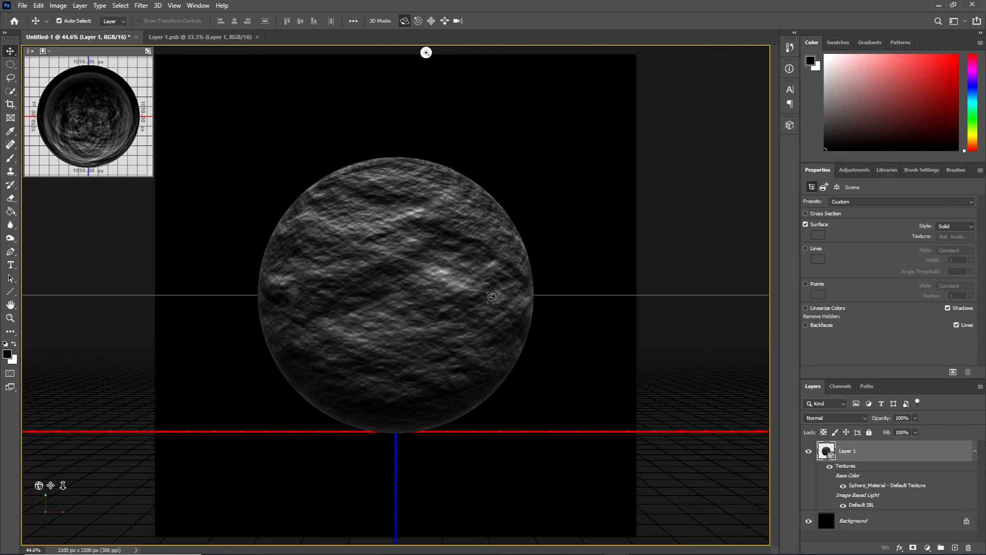
left_click(199, 37)
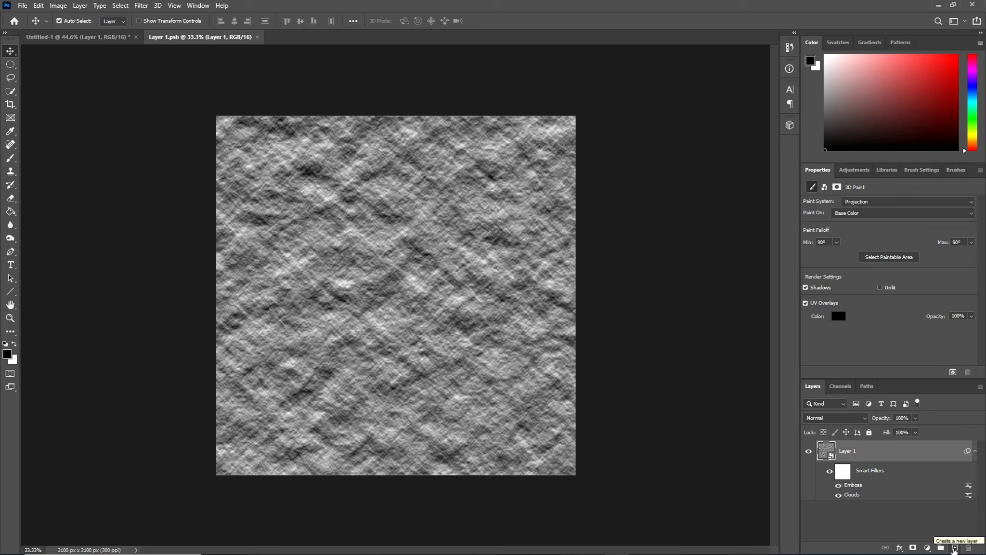
left_click(914, 548)
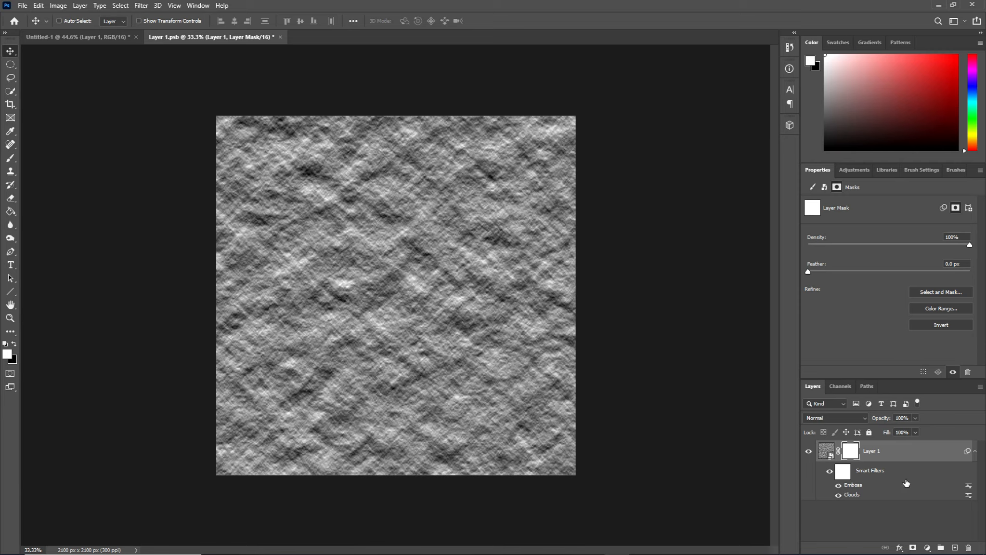
key("ctrl+z")
key("ctrl+s")
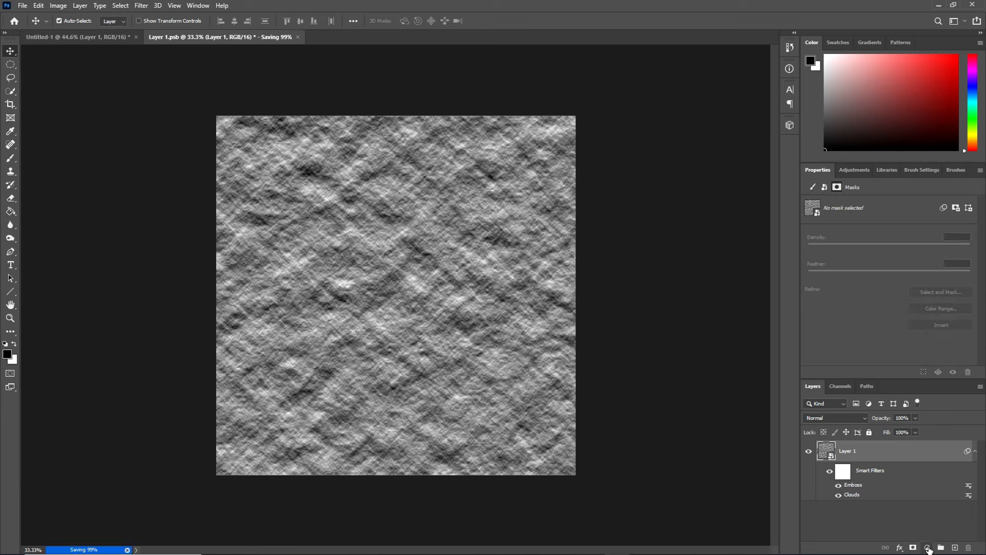
Add a Solid Color fill layer in bright blue #0036ff above the embossed texture layer.
left_click(928, 549)
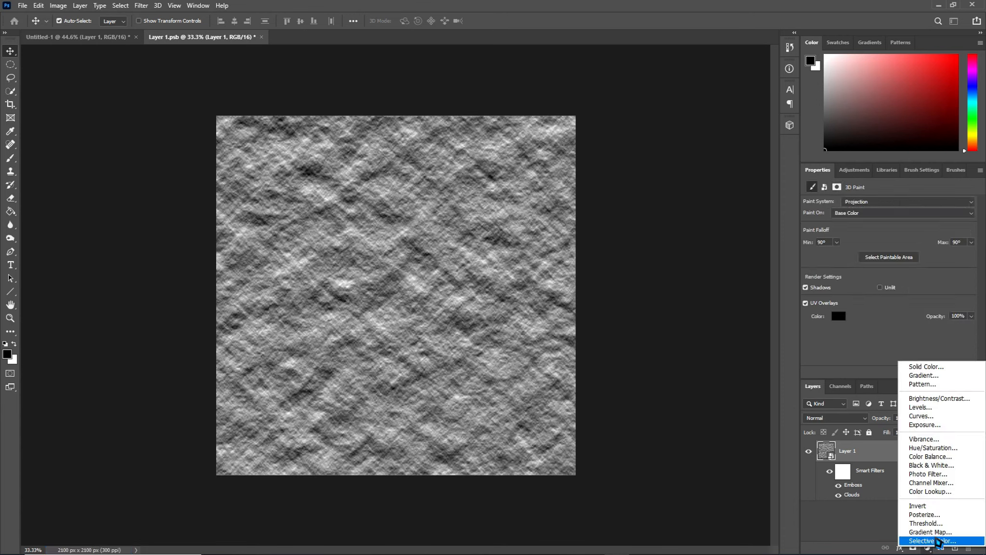
left_click(927, 370)
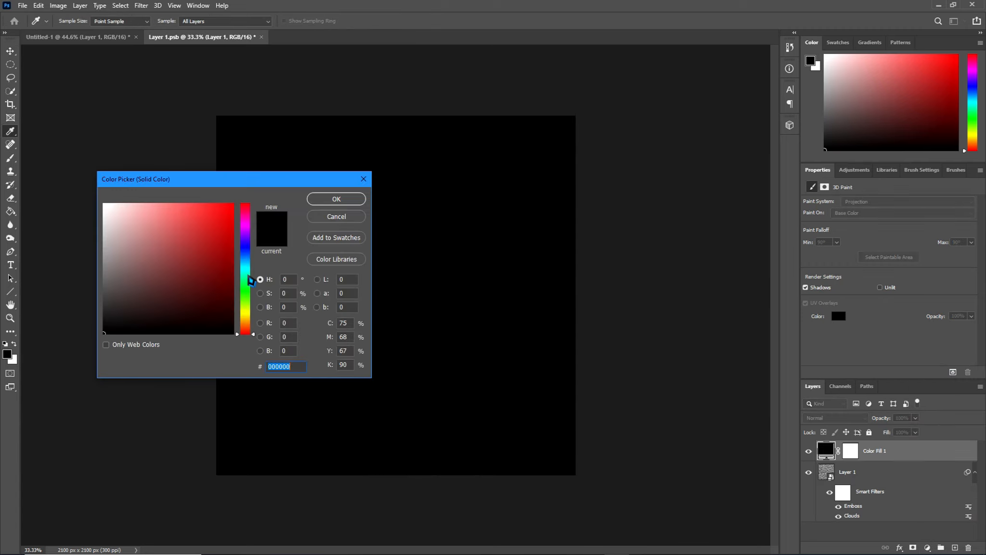
left_click(248, 252)
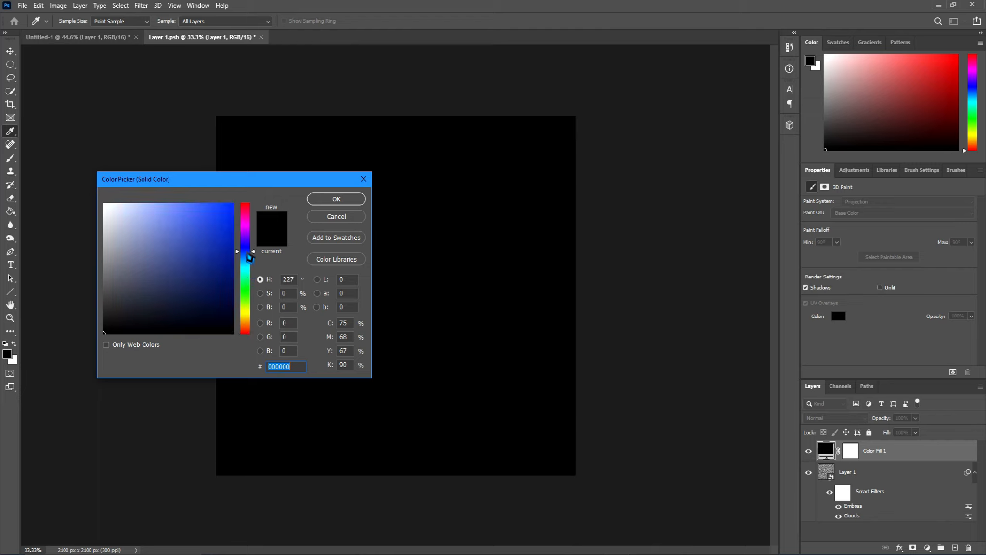
left_click_drag(226, 223, 234, 203)
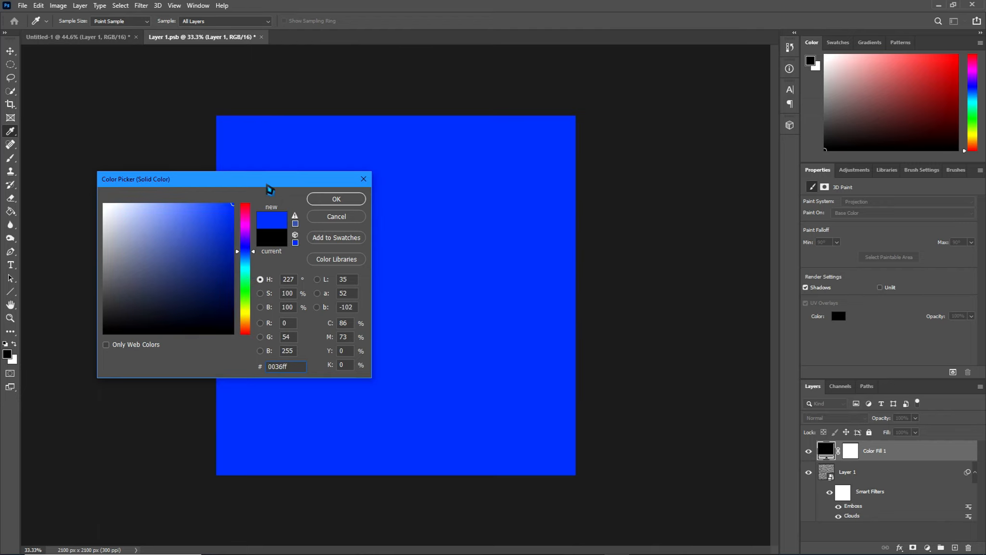
left_click(354, 199)
key("v")
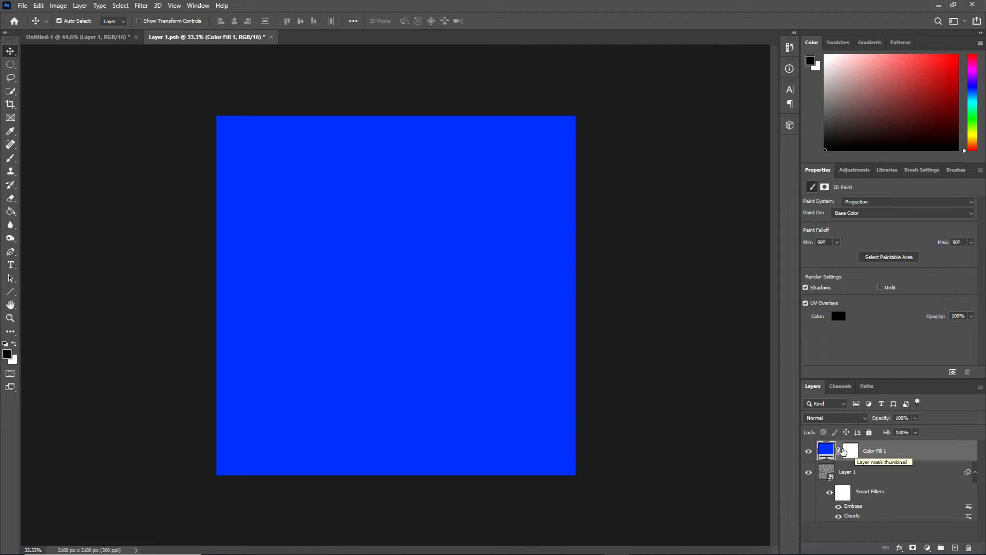
right_click(841, 454)
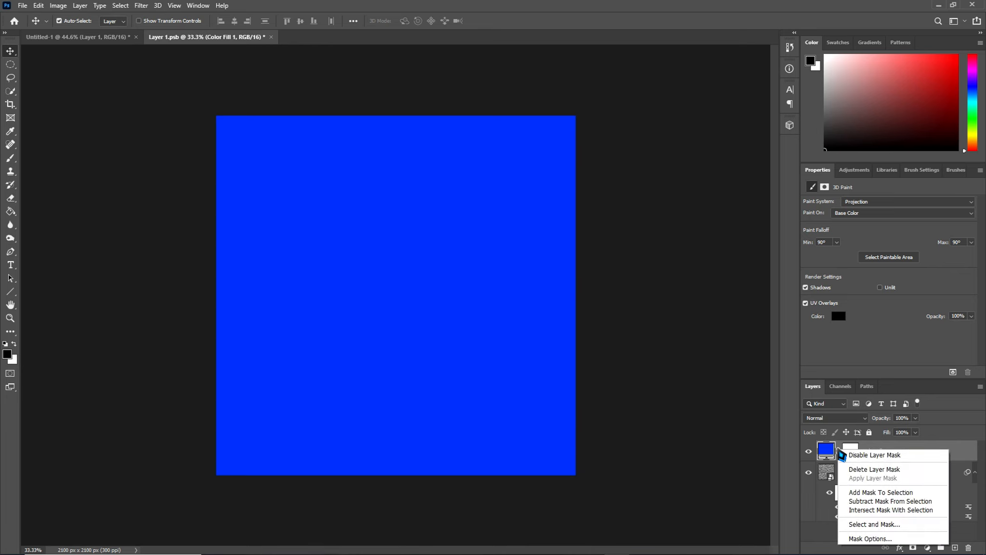
left_click(888, 449)
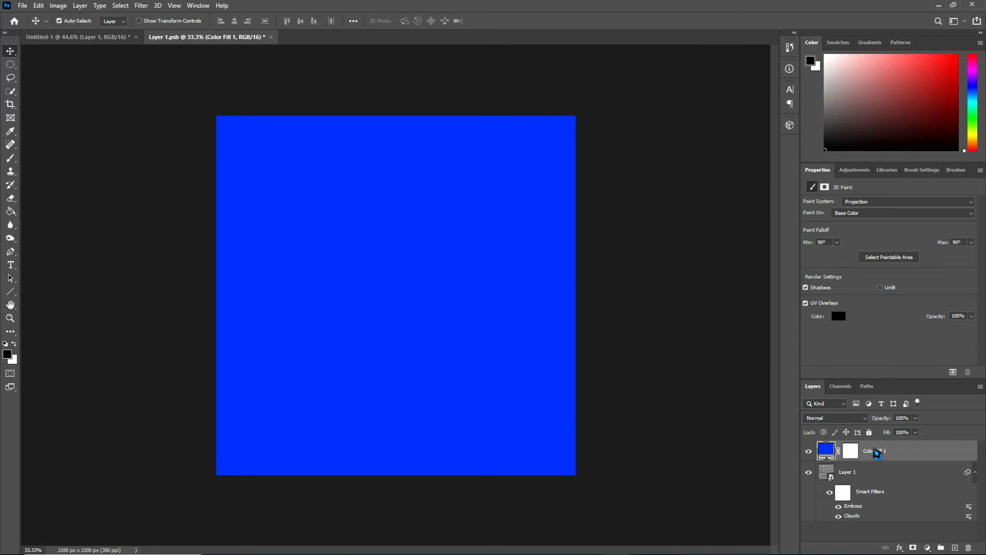
right_click(878, 453)
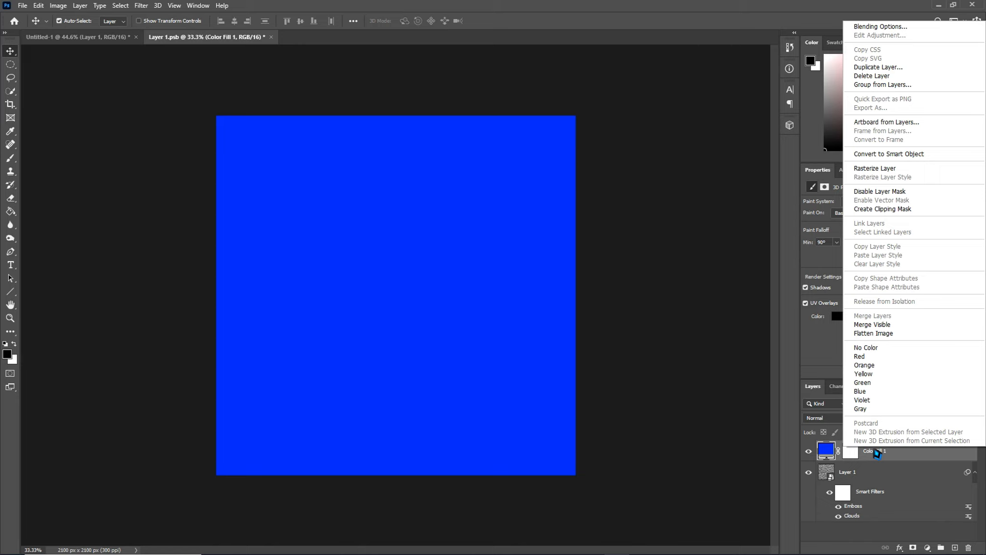
left_click(884, 209)
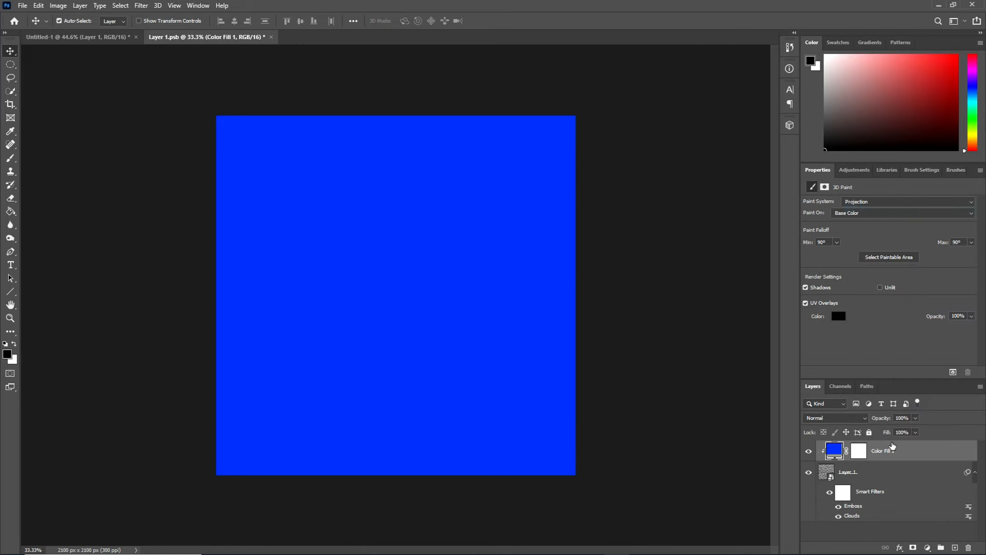
key("ctrl+alt+g")
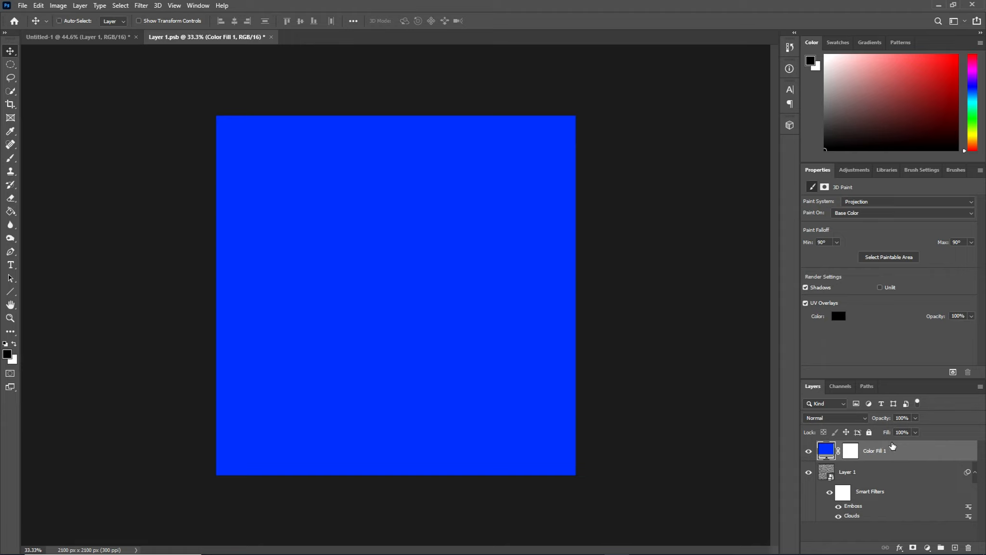
key("ctrl+s")
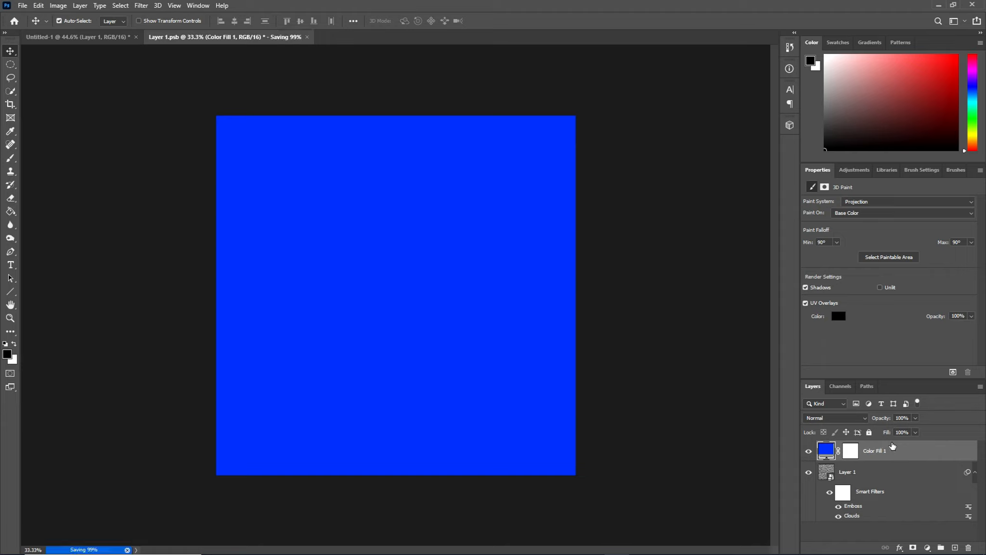
Set the blue fill layer's blend mode to Soft Light and save the texture document.
left_click(854, 421)
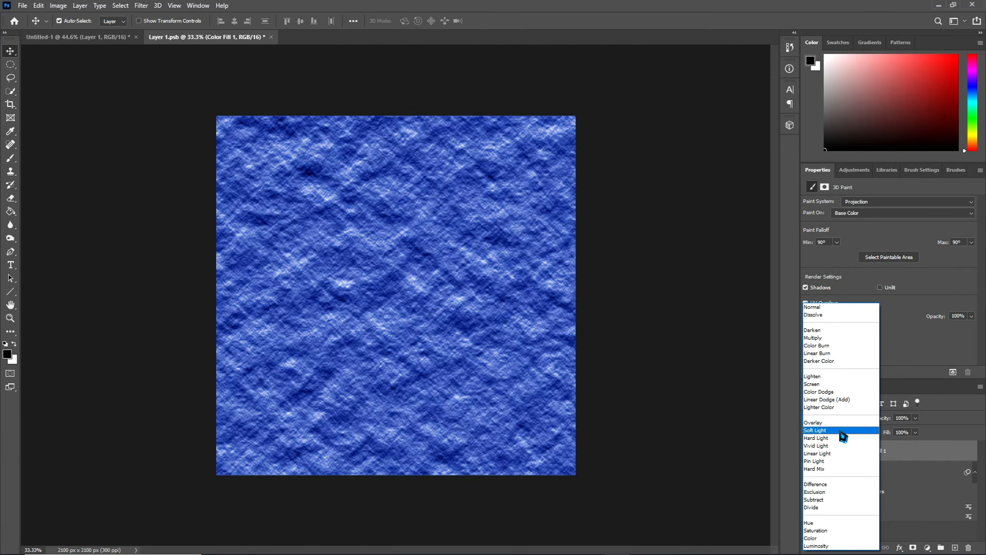
left_click(842, 431)
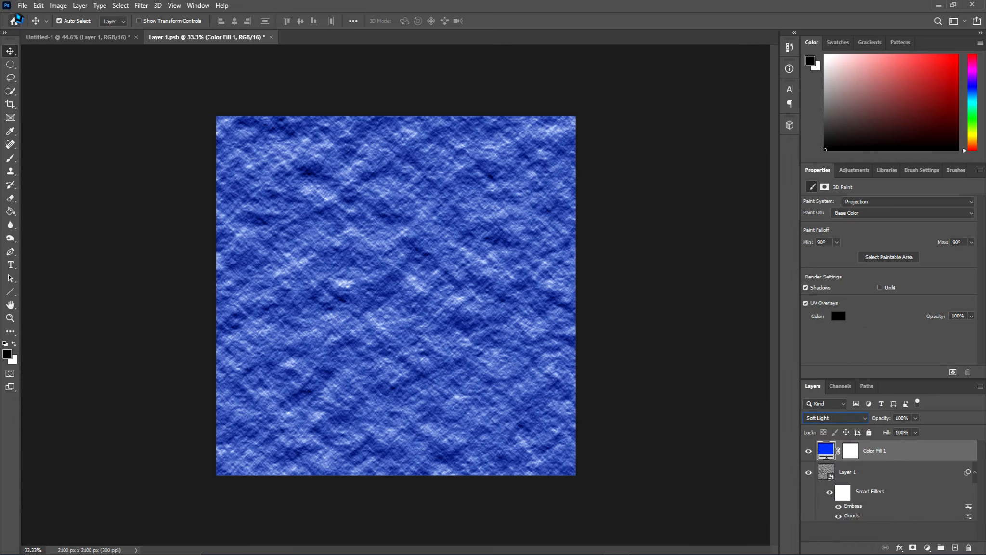
left_click(22, 9)
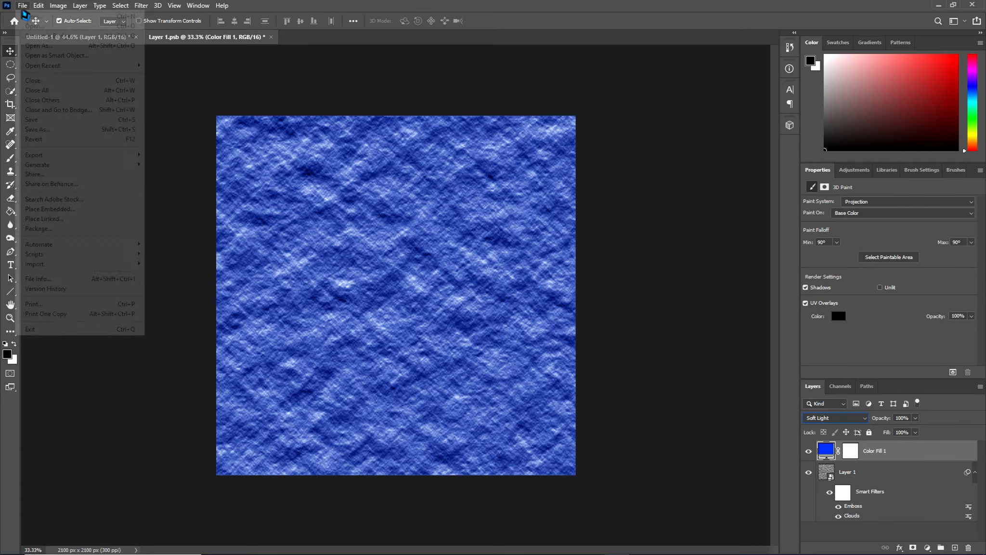
left_click(82, 122)
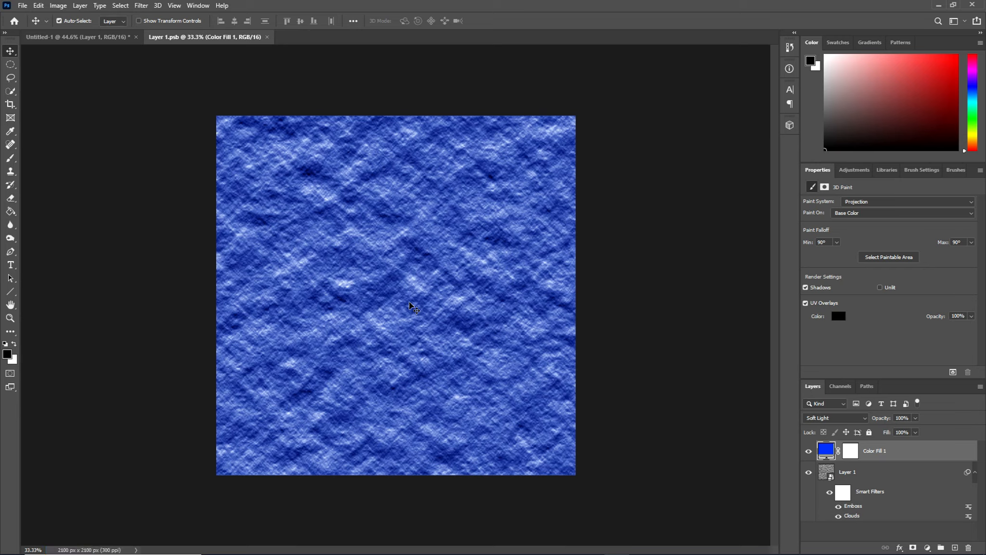
Return to the Untitled-1 document containing the sphere.
left_click(94, 38)
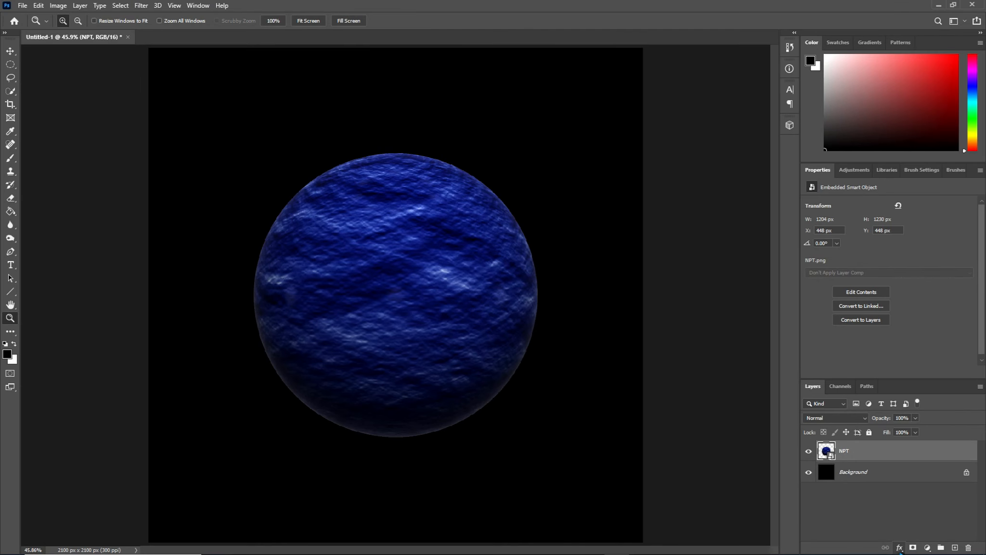
left_click(899, 549)
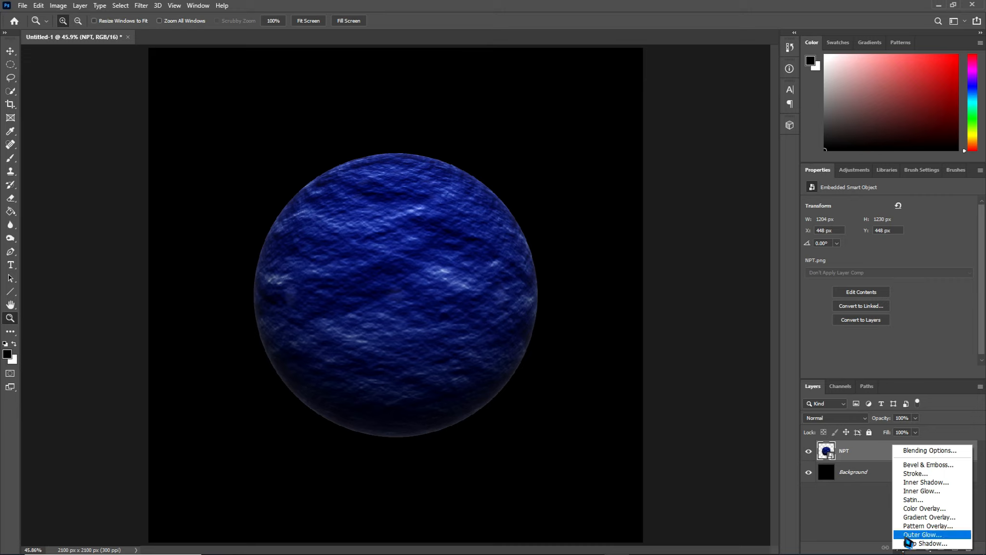
left_click(907, 538)
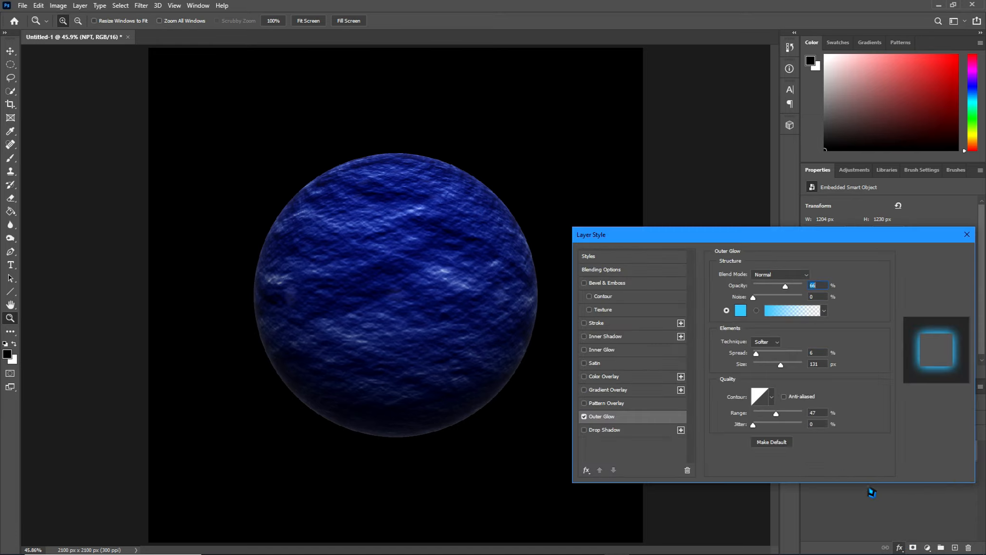
left_click(741, 310)
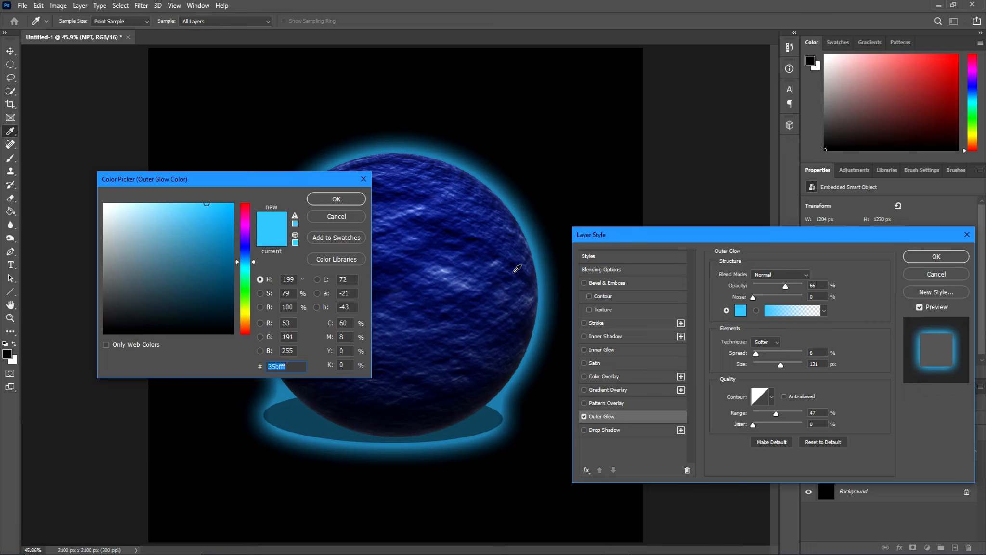
left_click(514, 272)
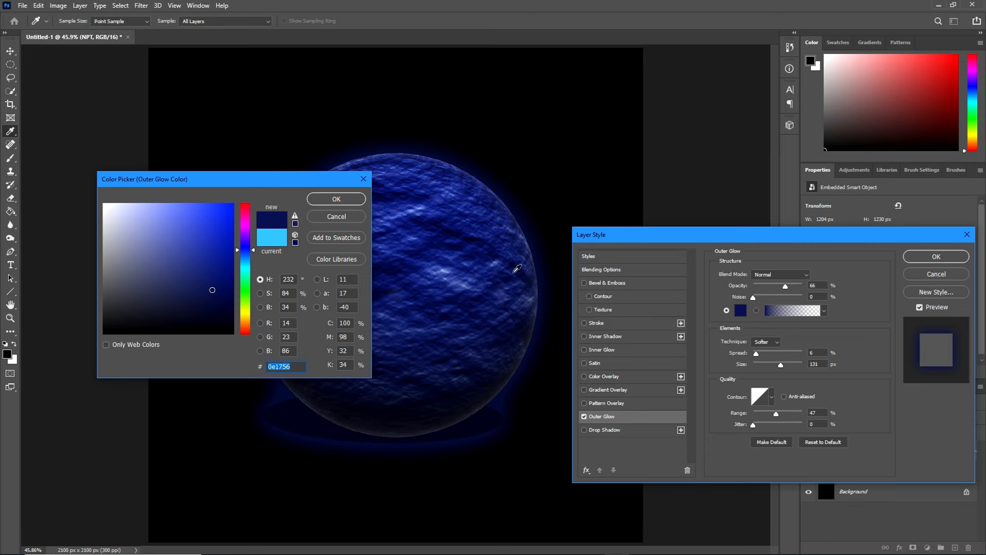
left_click(465, 282)
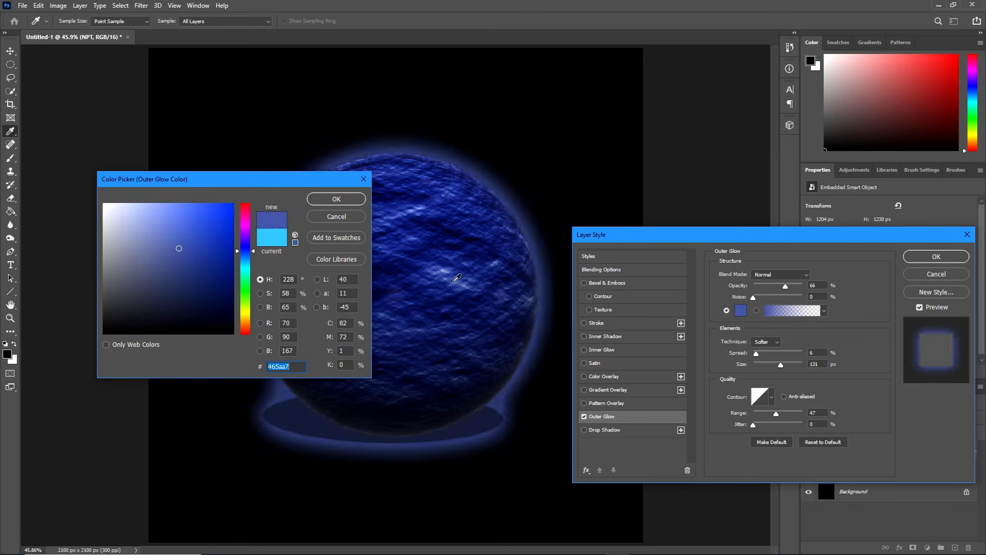
left_click(459, 285)
left_click(464, 285)
left_click(460, 287)
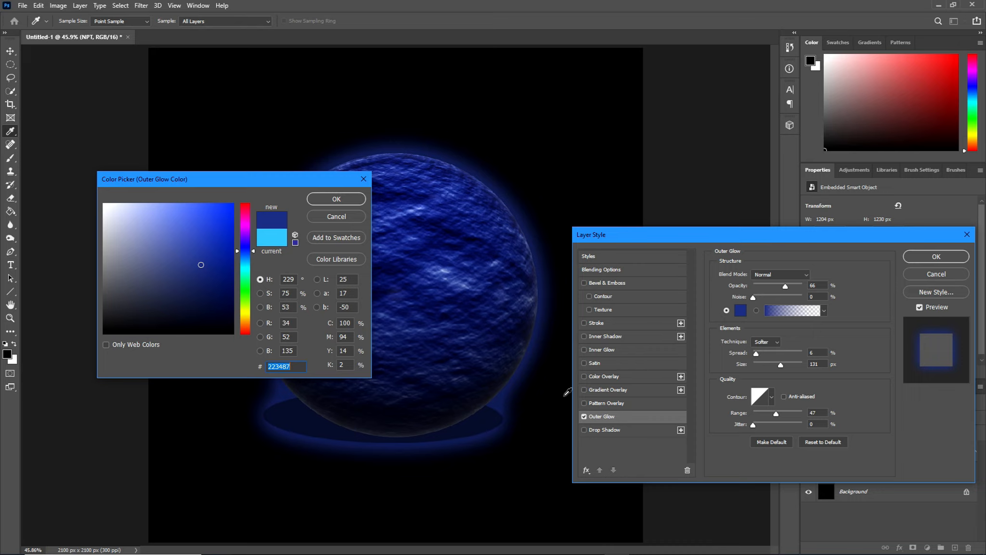
left_click(349, 204)
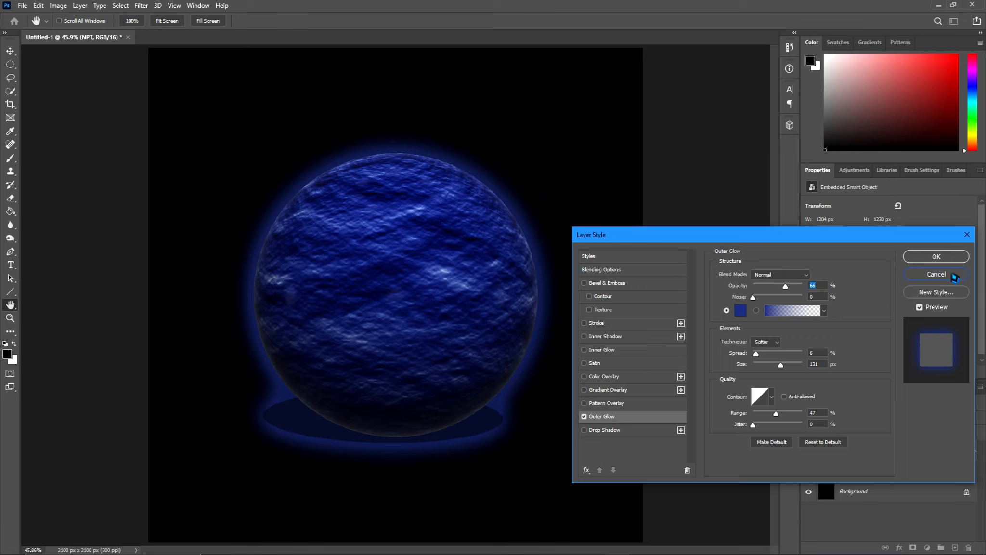
left_click(954, 278)
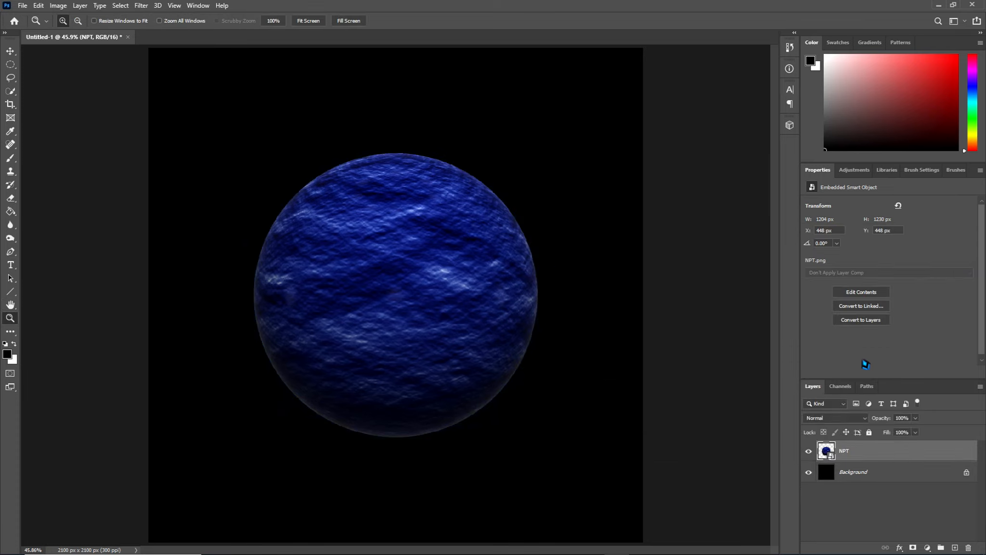
Fill the Background layer with white so the shadow under the sphere can be seen.
left_click(899, 476)
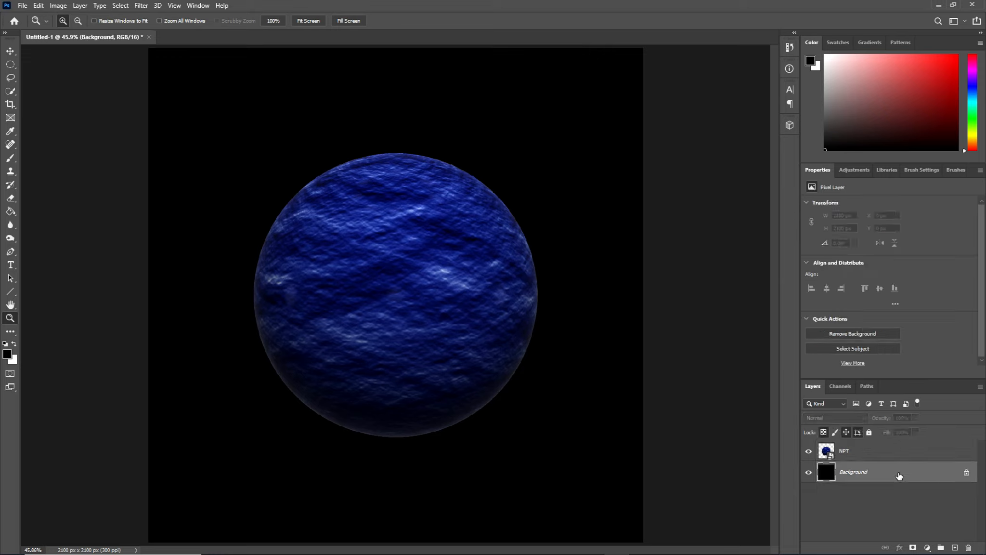
key("ctrl+BackSpace")
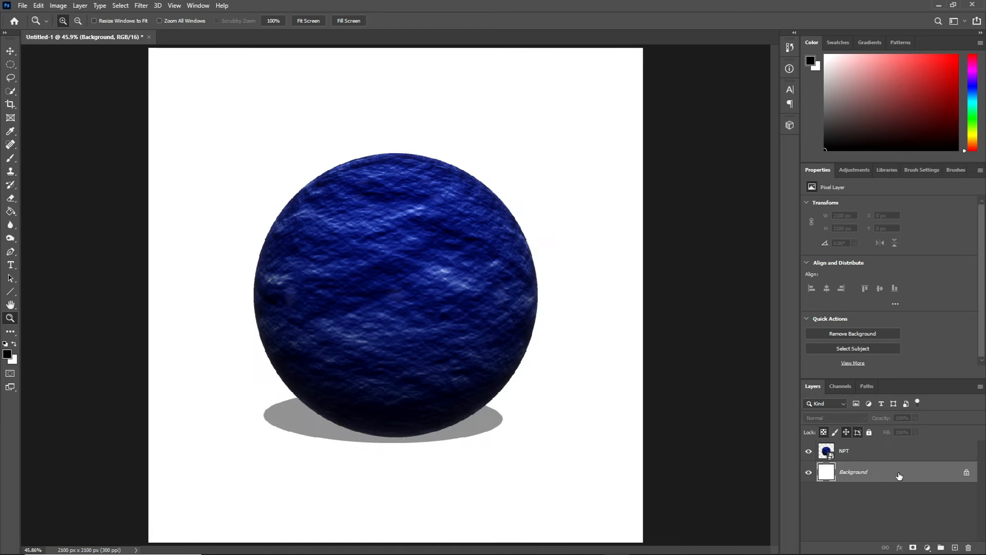
Rasterize the NPT smart object and erase the gray shadow beneath the sphere with the Eraser tool.
left_click(894, 458)
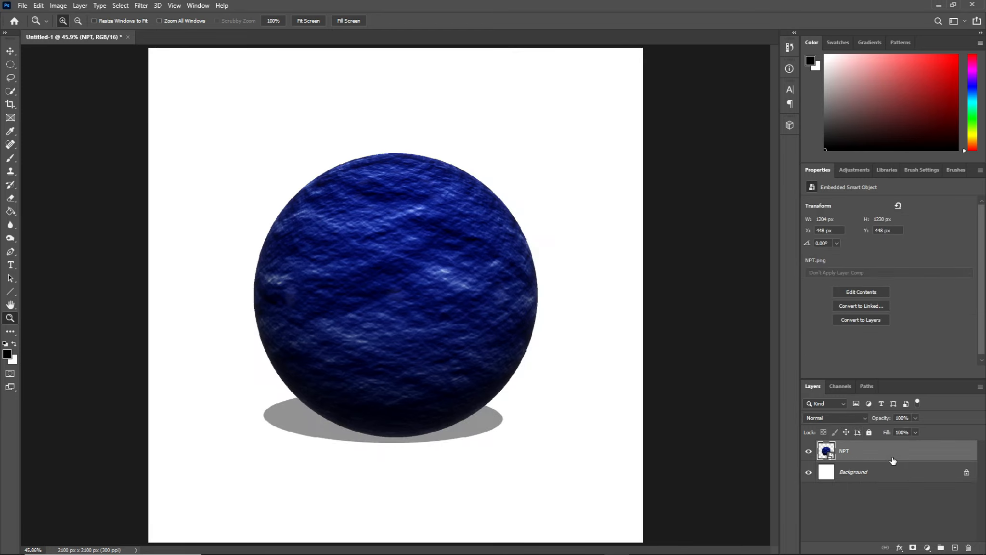
left_click(18, 202)
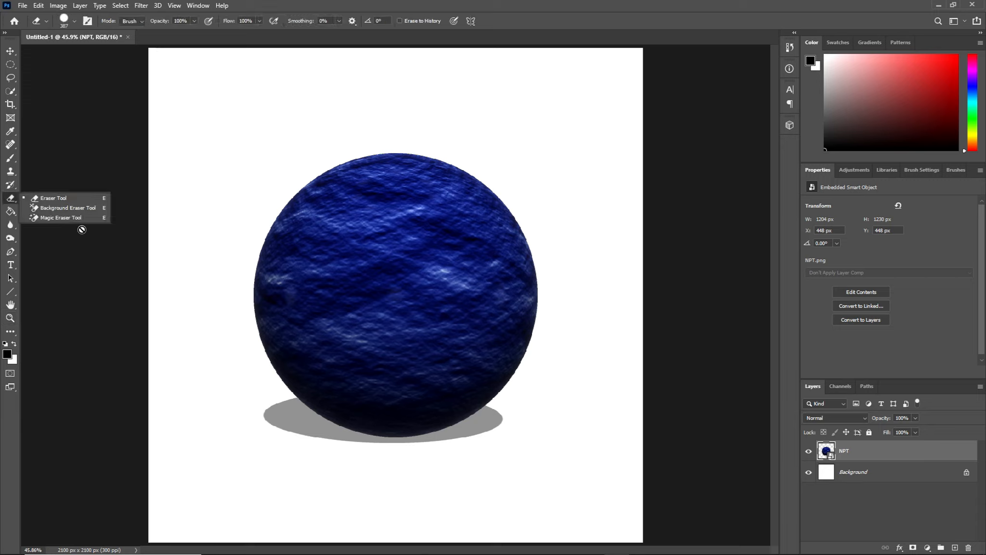
left_click(58, 201)
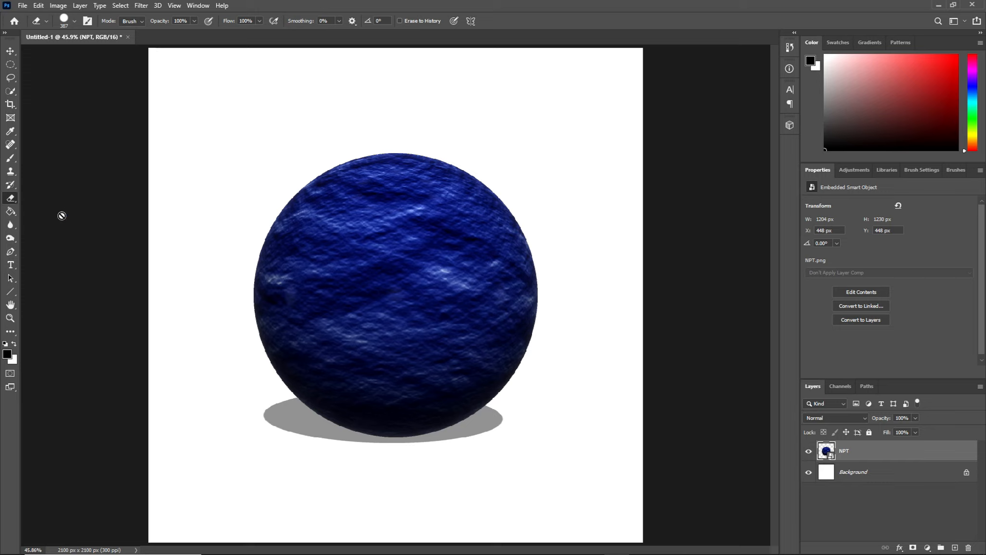
left_click(279, 453)
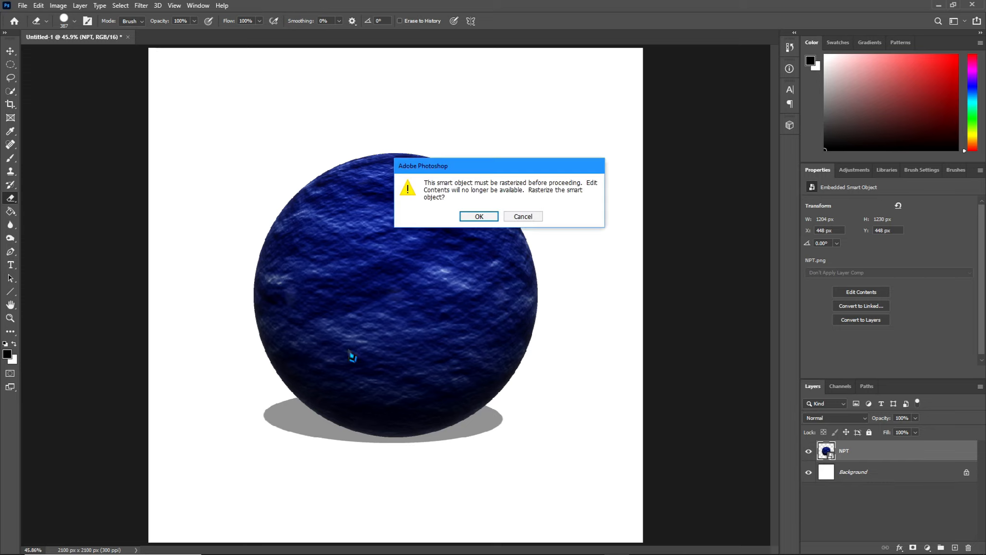
left_click(479, 217)
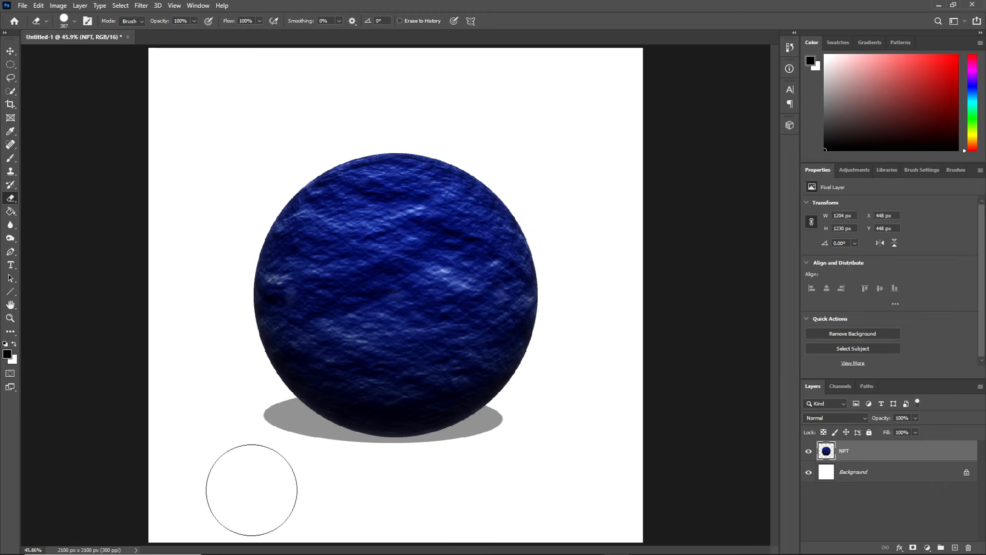
left_click(265, 461)
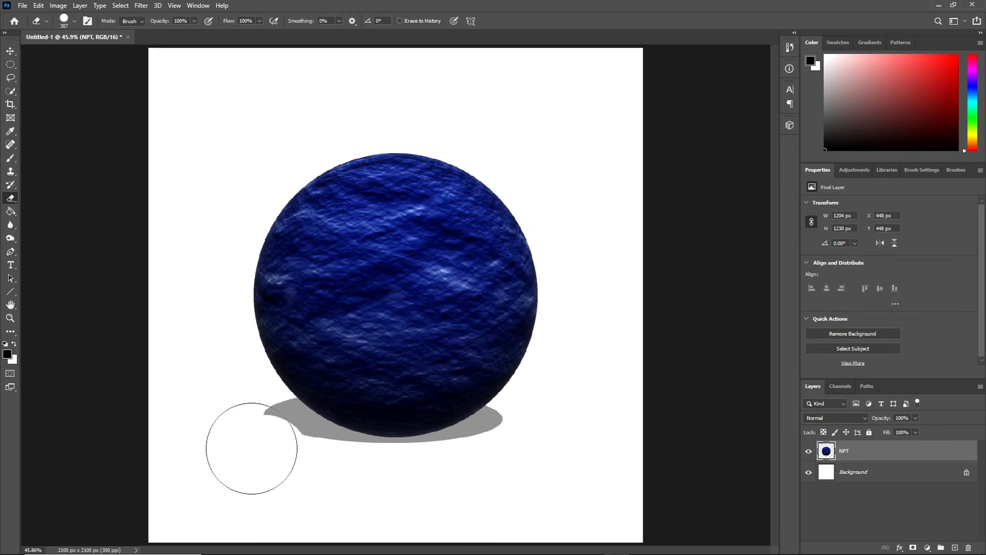
left_click(273, 434)
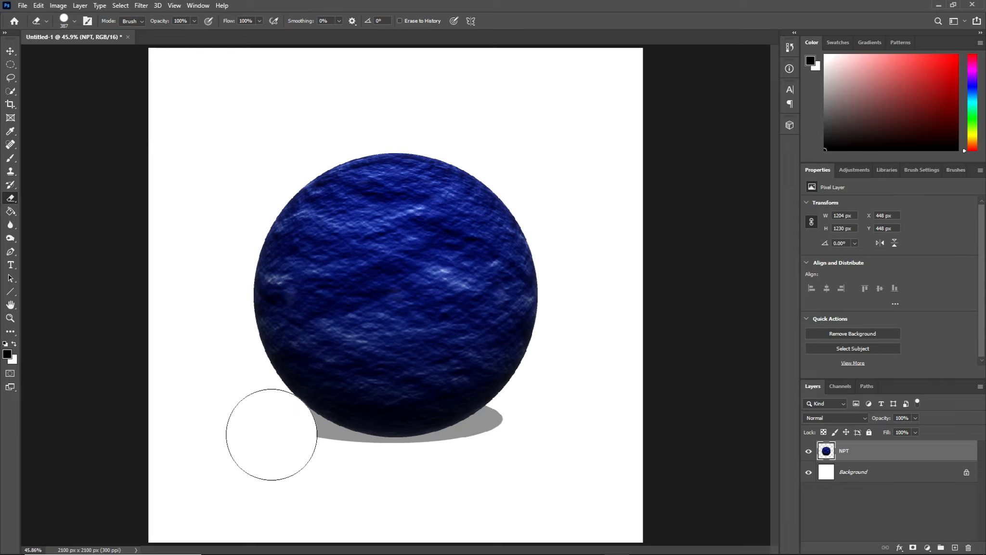
mouse_move(276, 439)
left_mouse_down()
mouse_move(335, 476)
mouse_move(393, 484)
mouse_move(471, 470)
mouse_move(516, 437)
mouse_move(497, 449)
left_mouse_up()
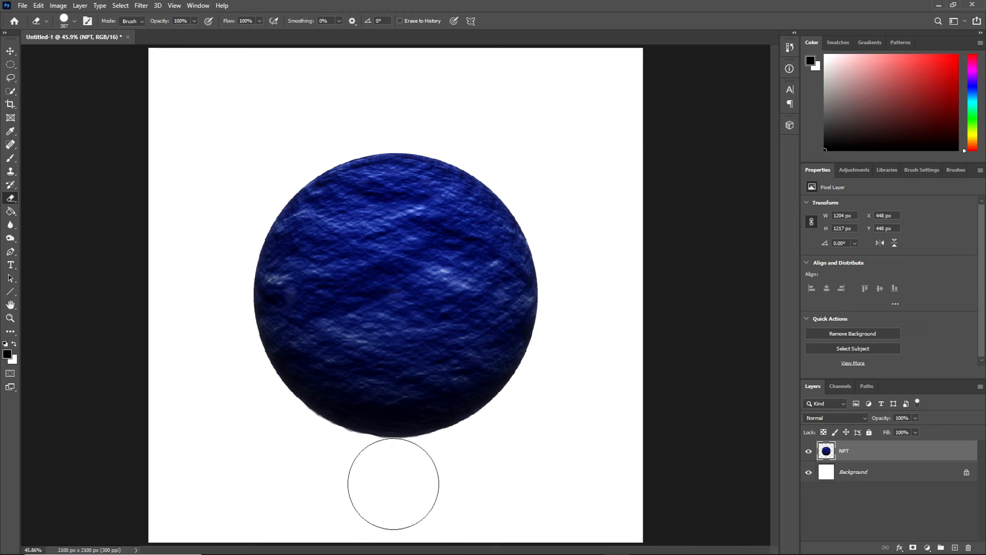
left_click(393, 483)
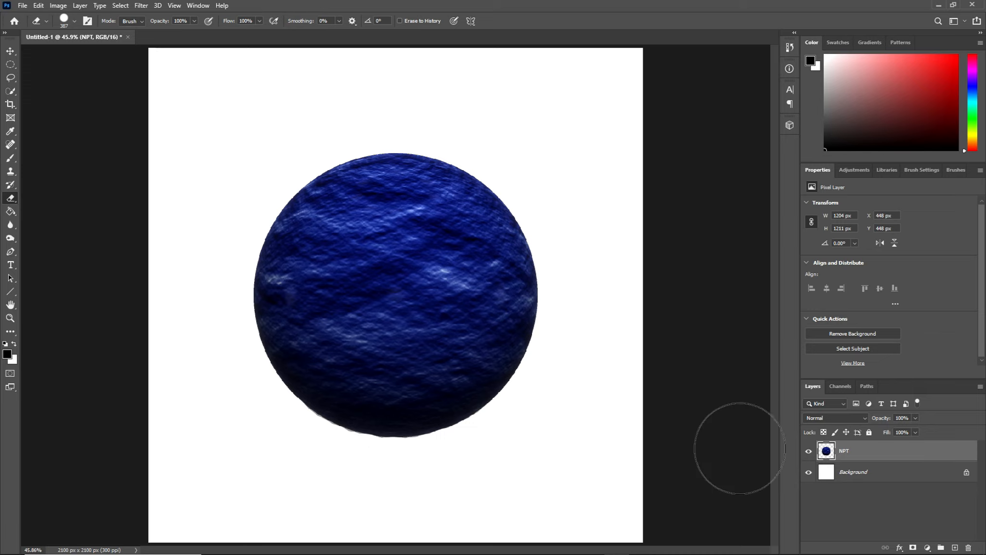
Swap the foreground and background colors and fill the Background layer with black.
left_click(877, 476)
key("x")
key("ctrl+BackSpace")
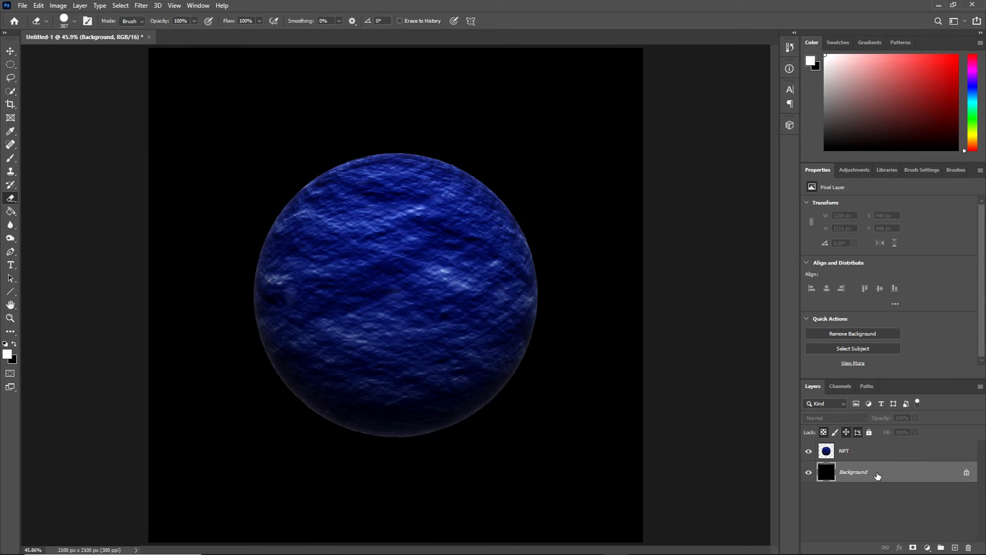
Apply an Outer Glow to the NPT layer in blue #3b509f, sampled from the sphere's light texture area.
left_click(872, 452)
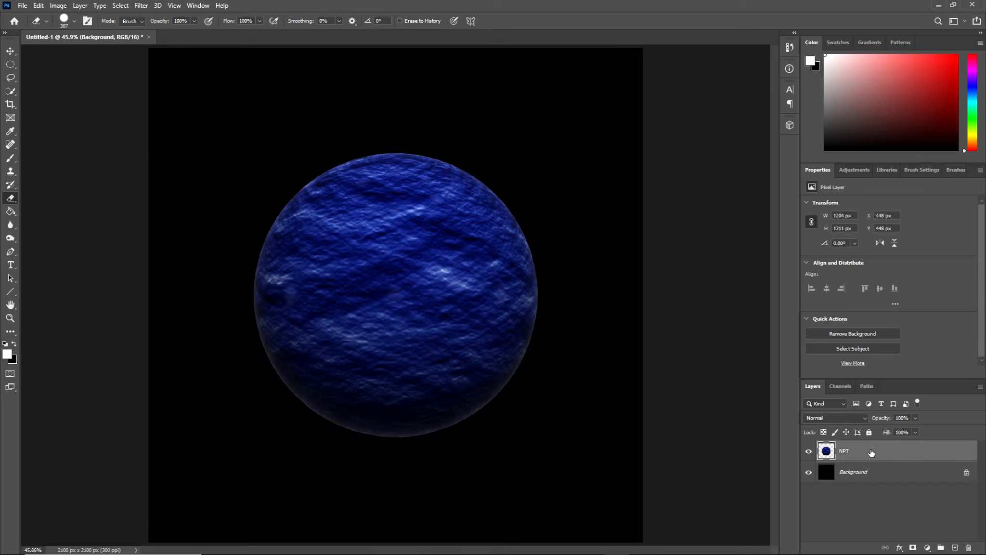
left_click(900, 548)
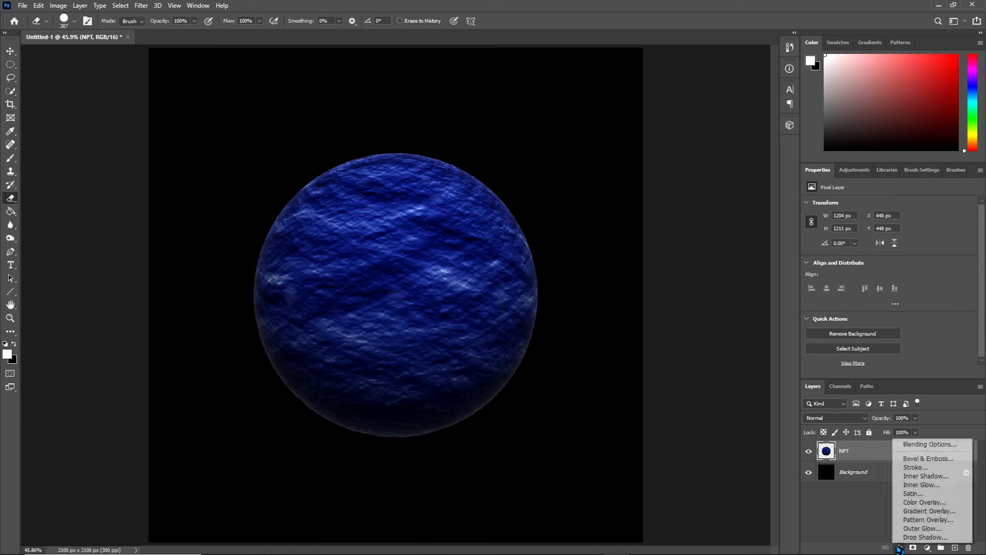
left_click(920, 530)
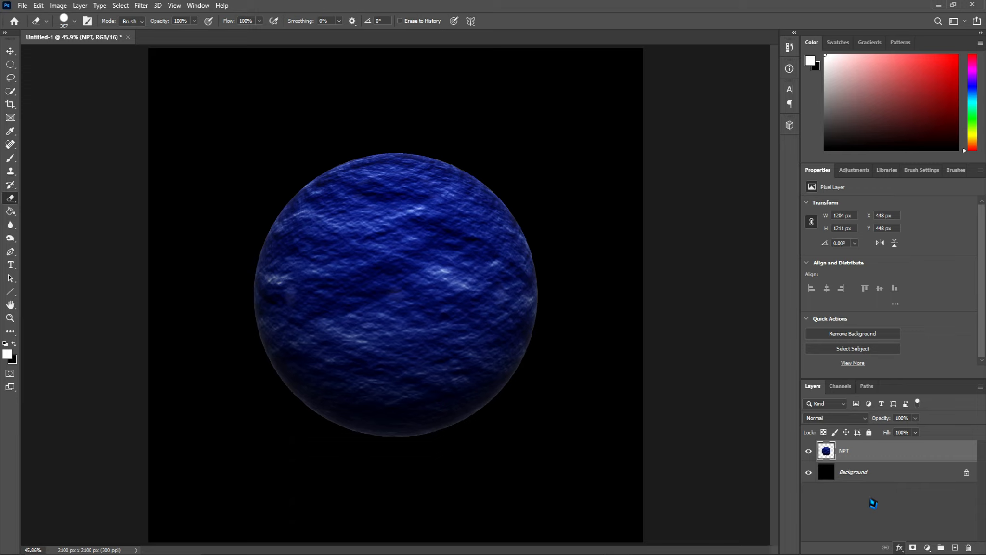
double_click(878, 459)
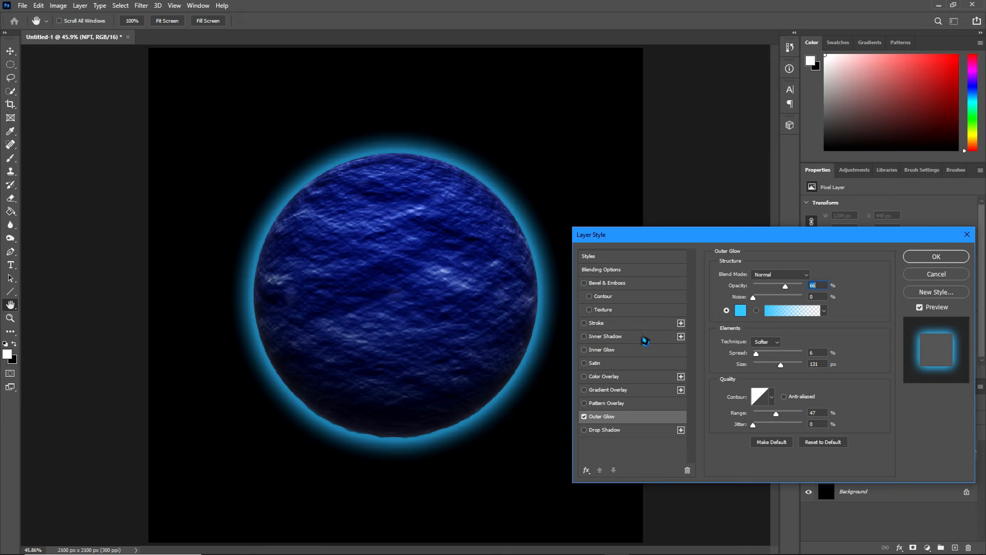
left_click(740, 312)
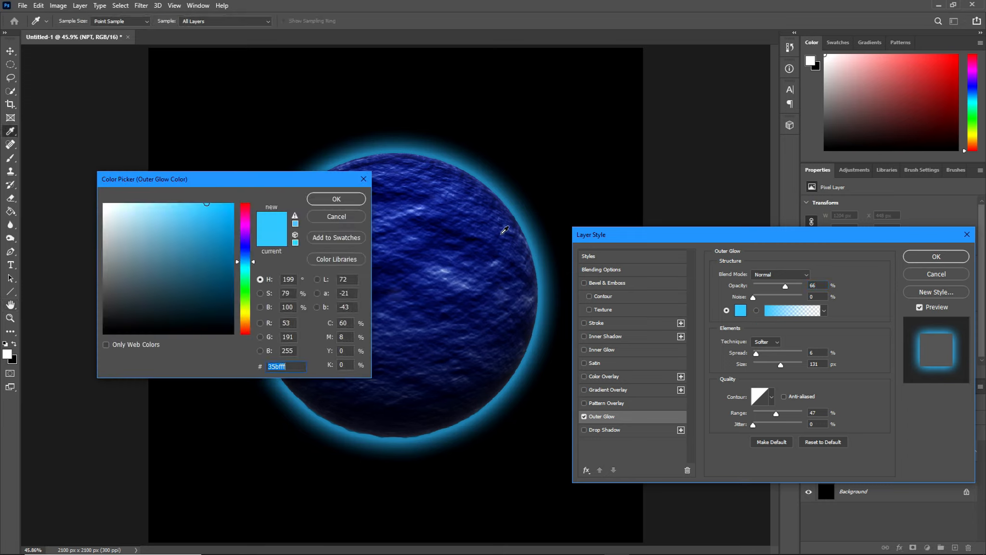
left_click(500, 264)
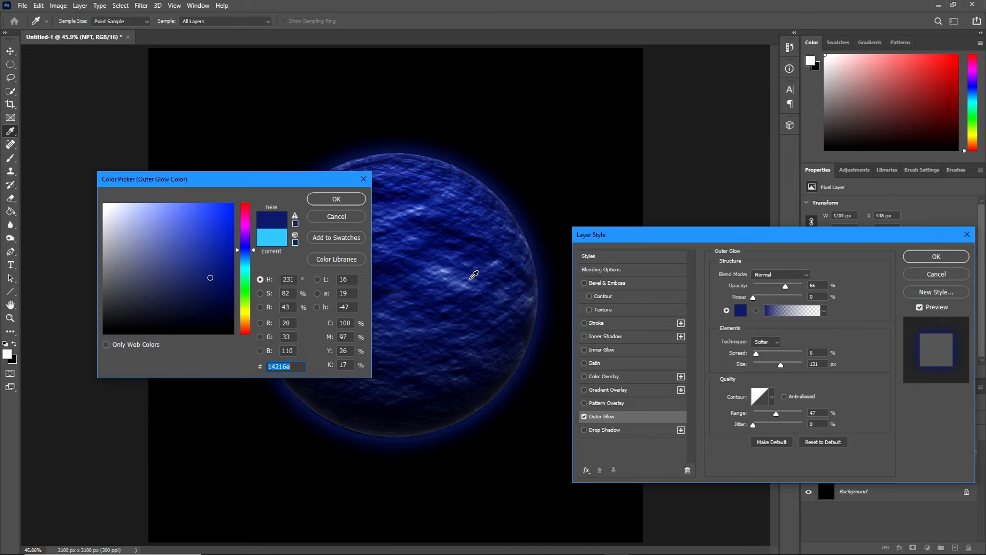
left_click(474, 274)
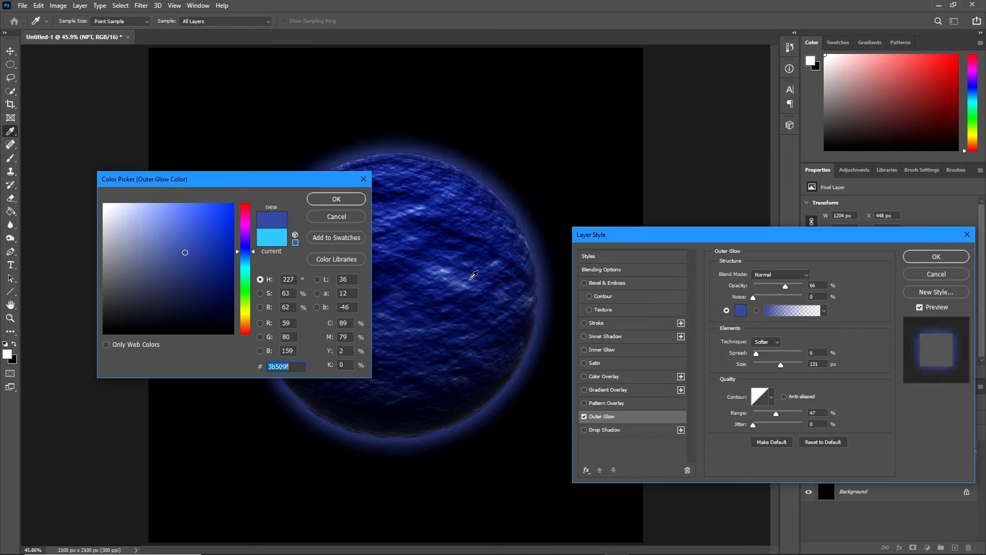
left_click(340, 197)
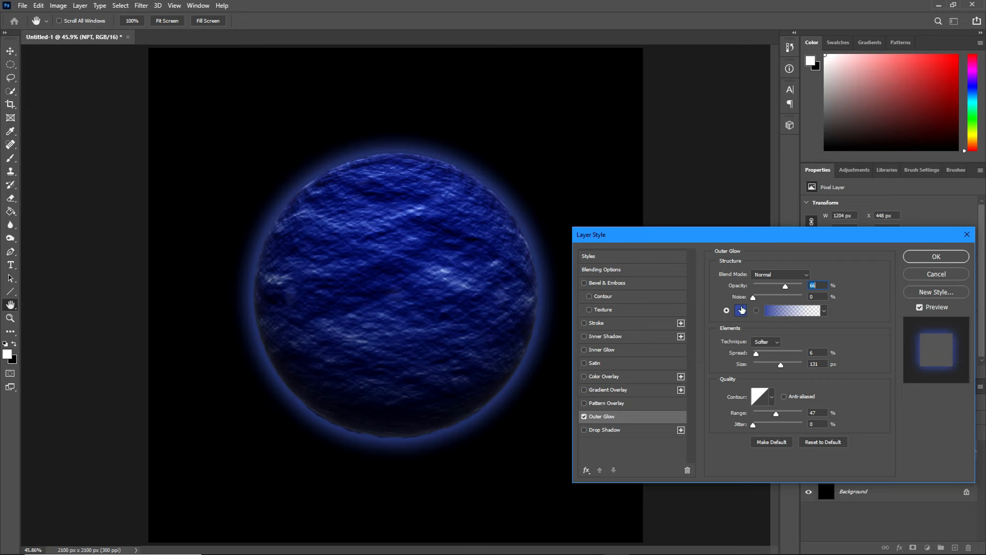
left_click(936, 257)
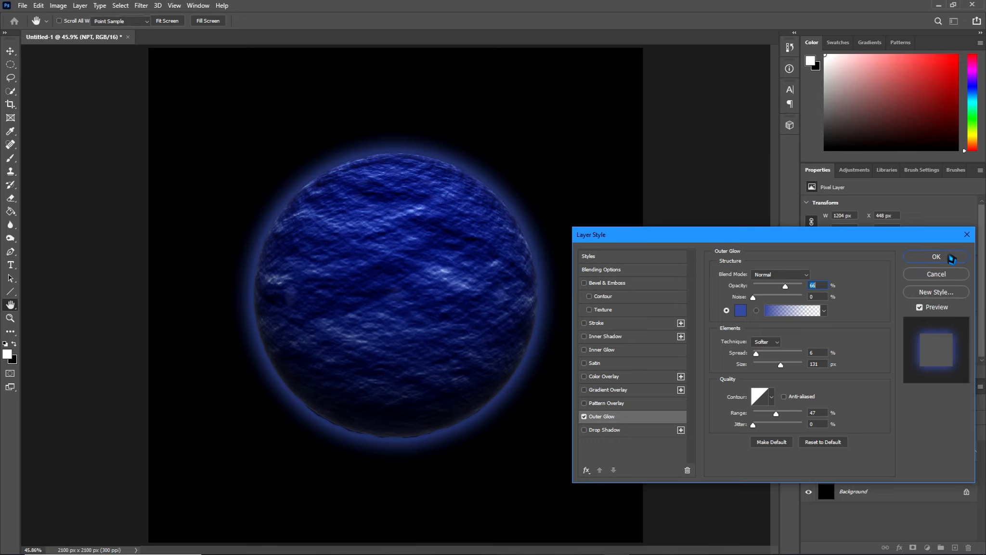